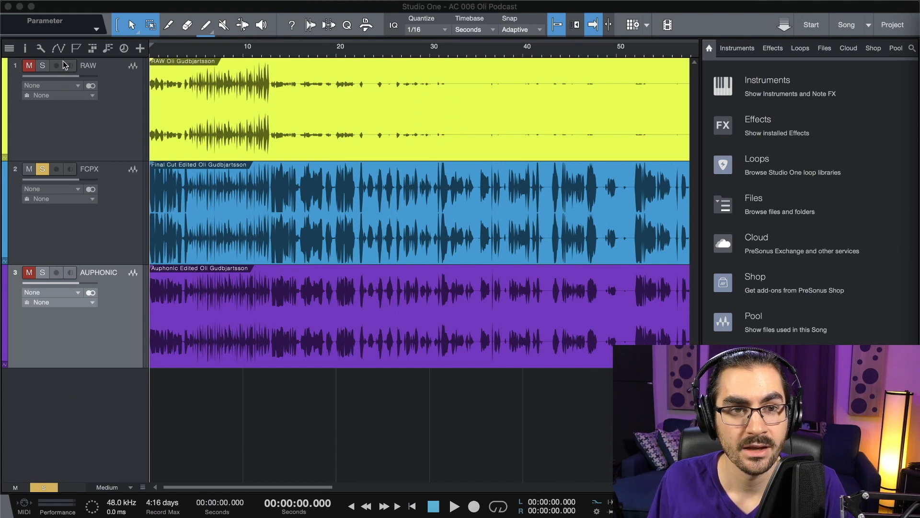
Step: Solo the RAW track and listen to the raw podcast audio from the start to about 25 seconds
click(42, 65)
click(42, 171)
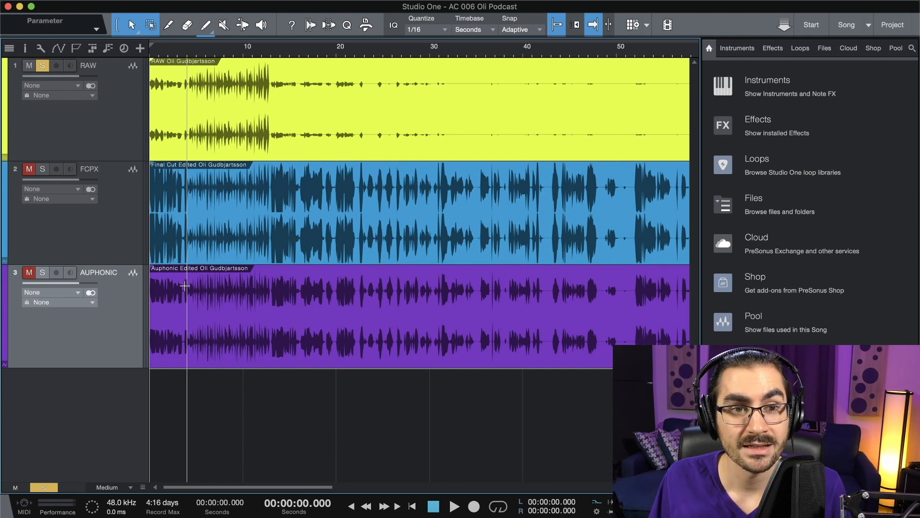
click(123, 101)
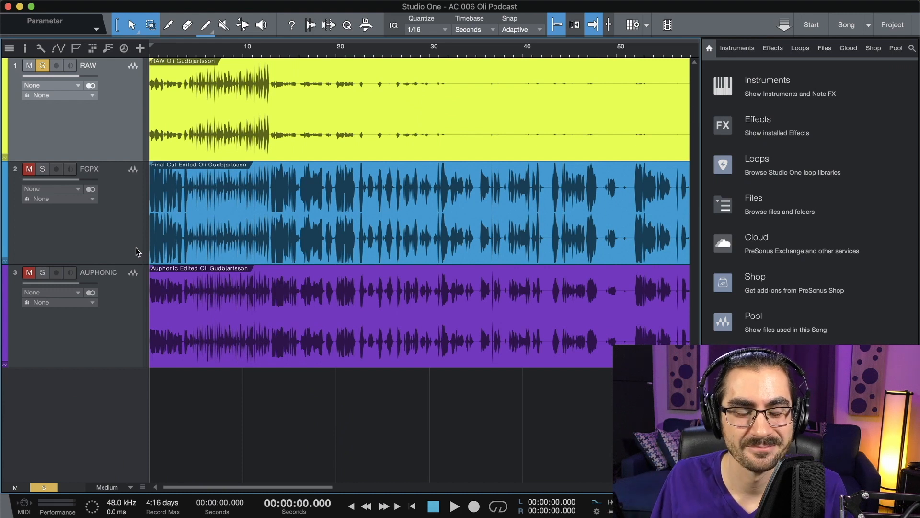
key(space)
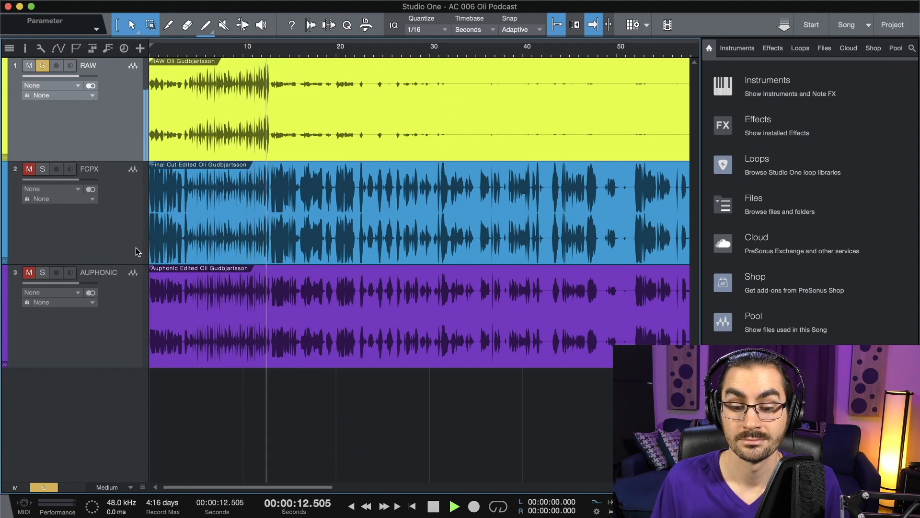
key(space)
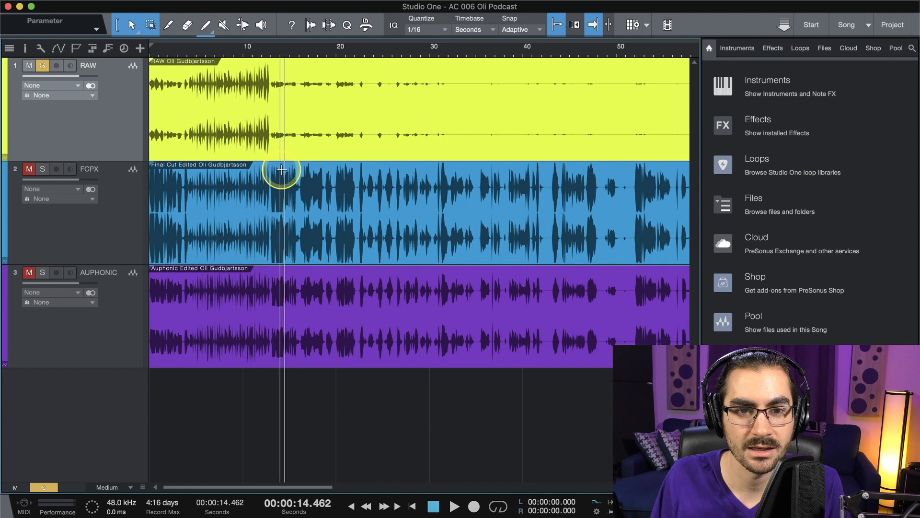
key(space)
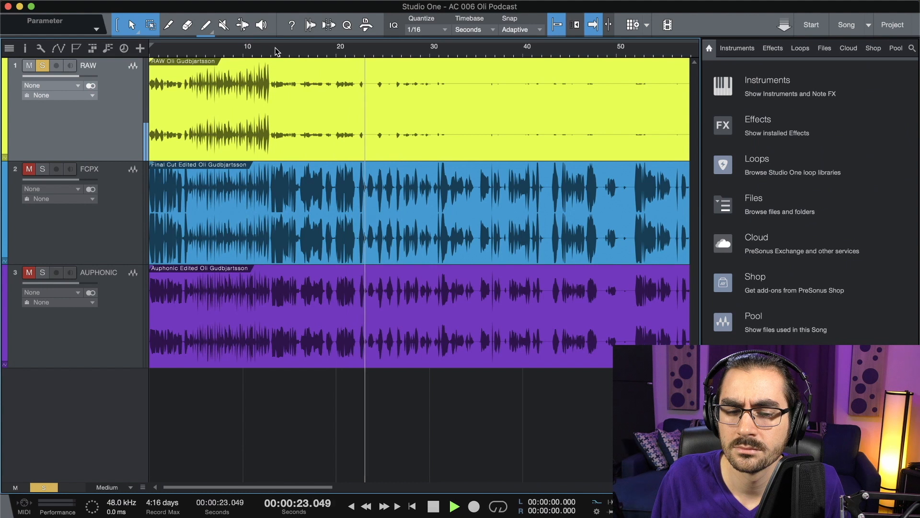
key(space)
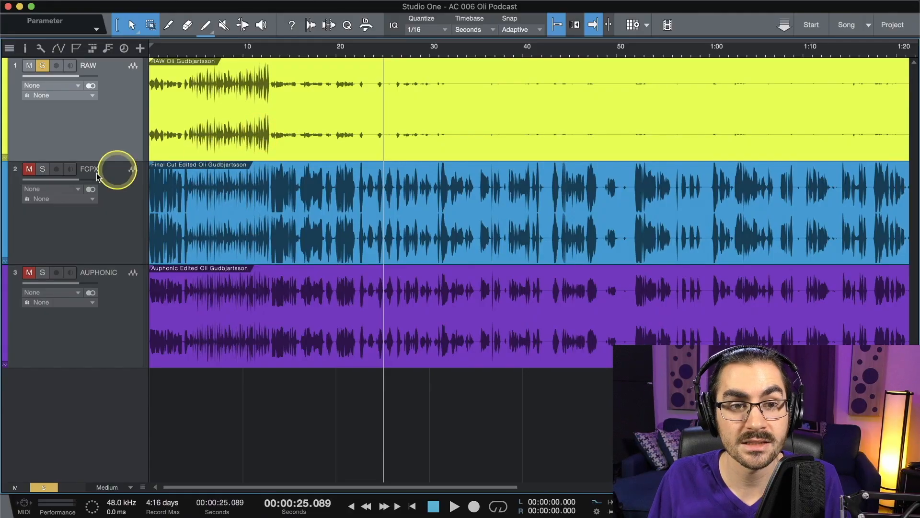
Step: Solo the FCPX track and listen to it from the start, replaying from about 11 seconds
click(42, 169)
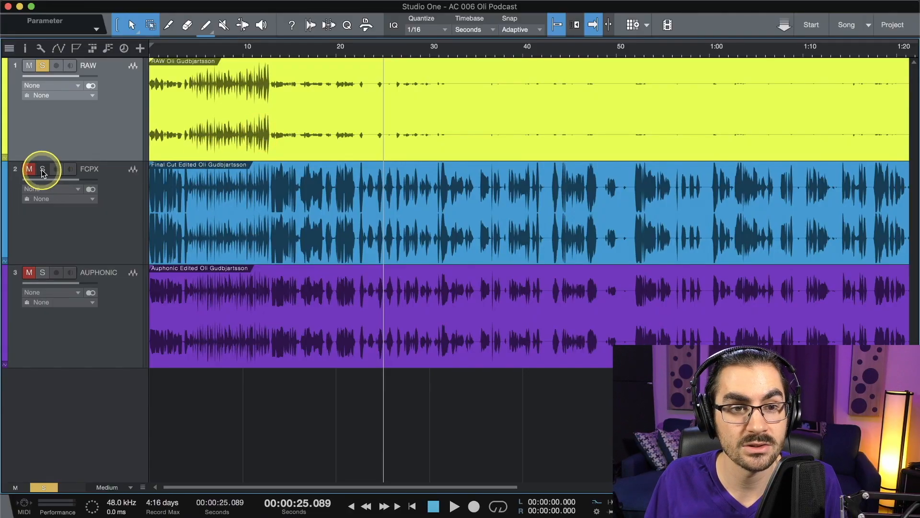
click(412, 506)
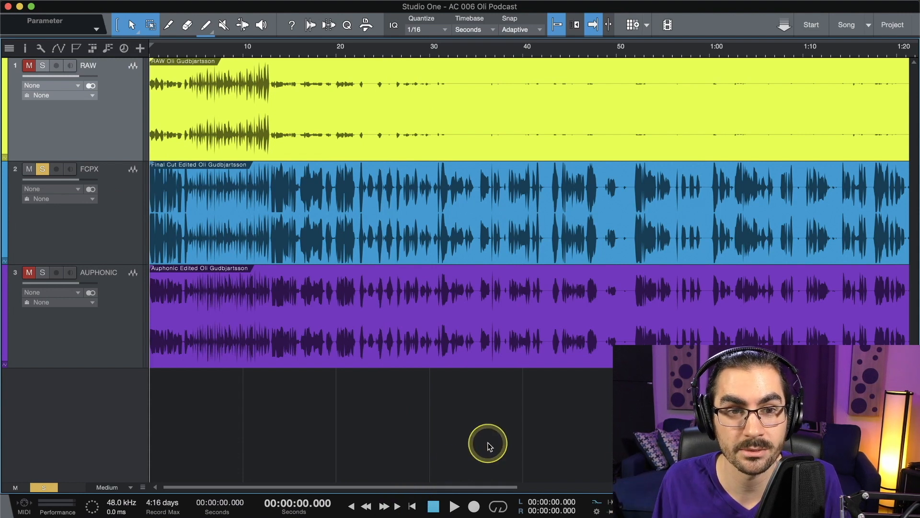
key(space)
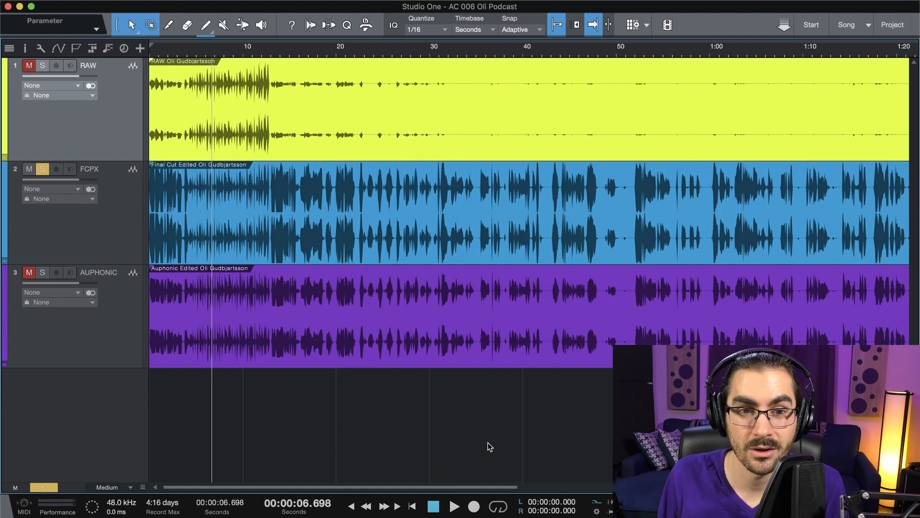
key(space)
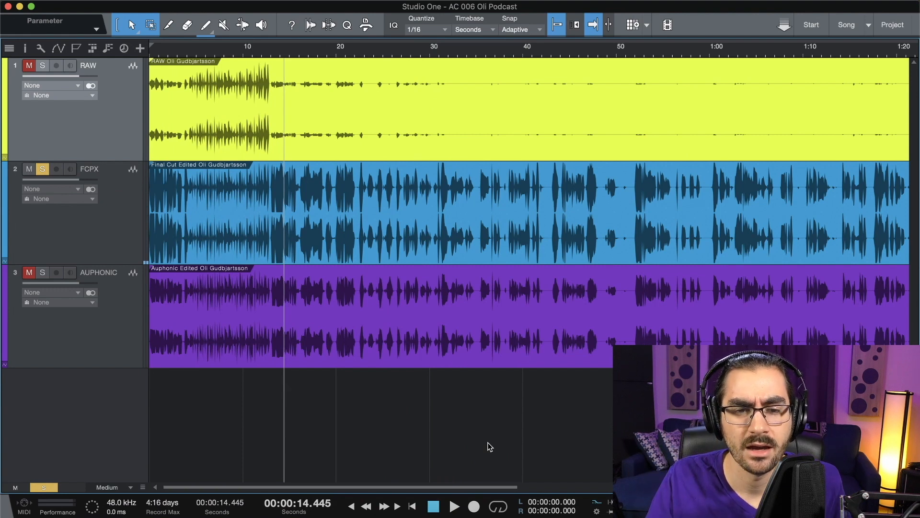
click(258, 50)
key(space)
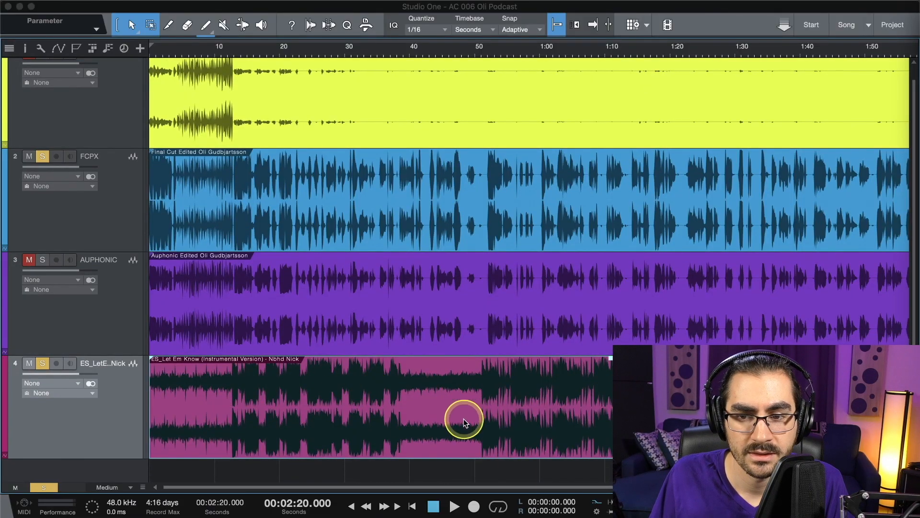
Step: Rename the imported instrumental music track to Hip Hop
click(573, 473)
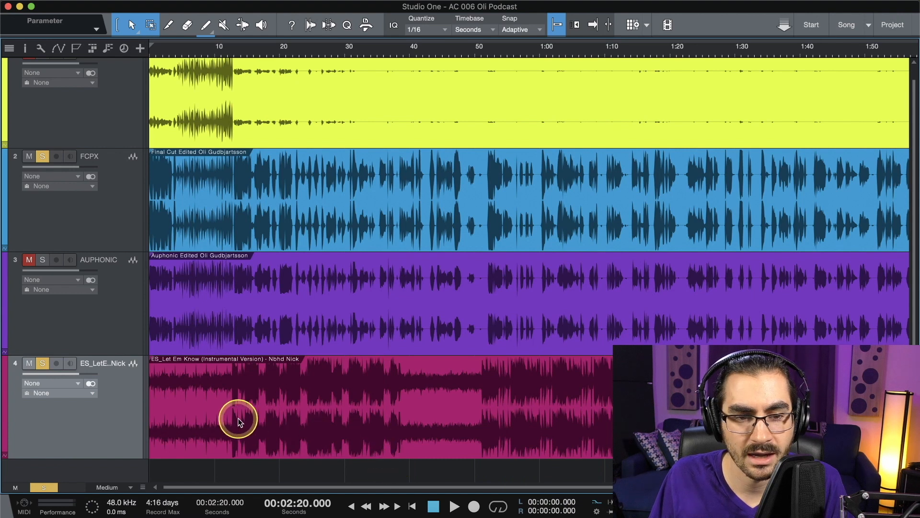
double_click(102, 363)
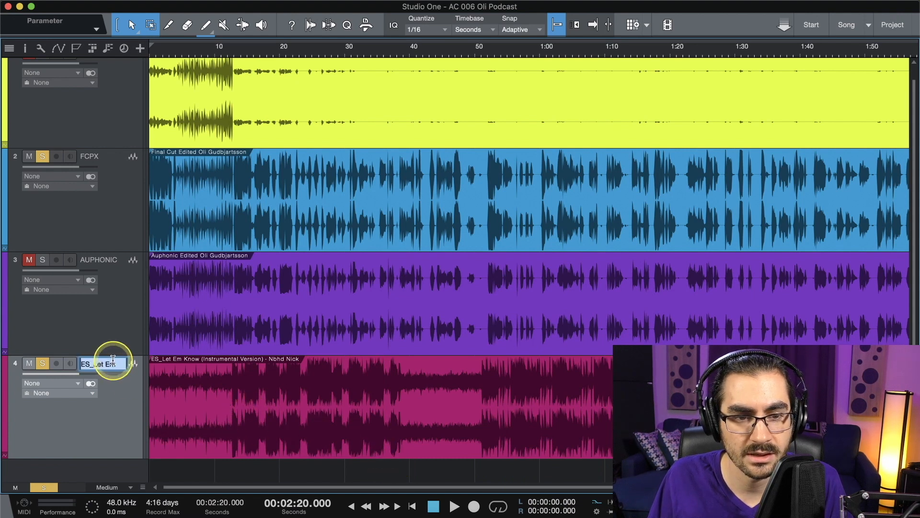
text(Hip Hop)
key(Return)
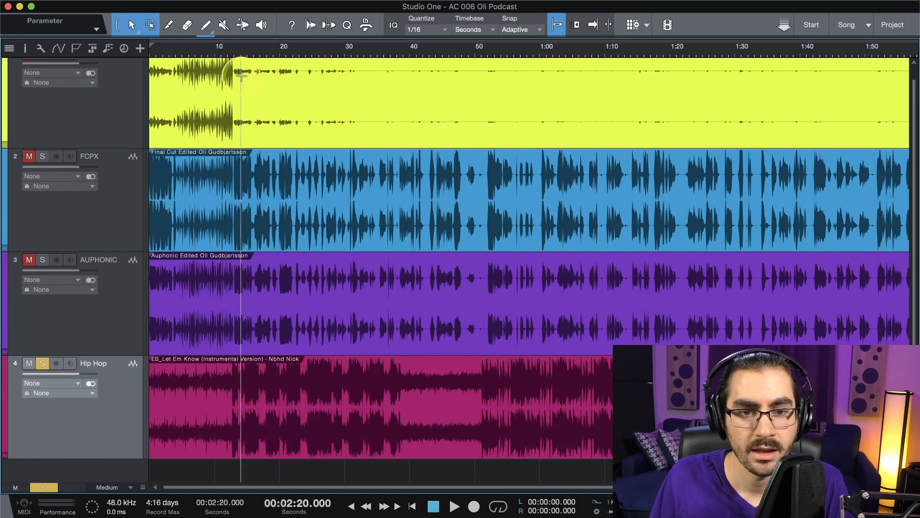
Step: Set the Hip Hop track's volume to -6 dB and play the music from 11 seconds
click(220, 46)
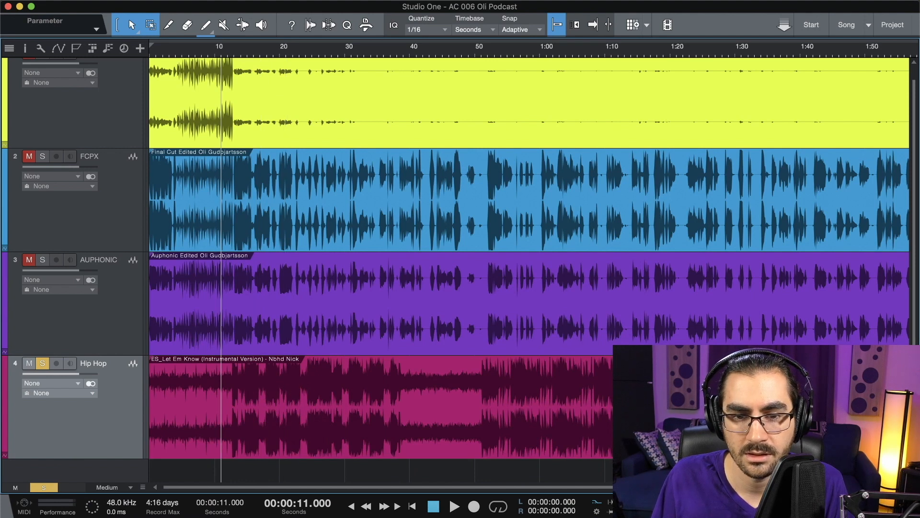
key(F3)
click(438, 443)
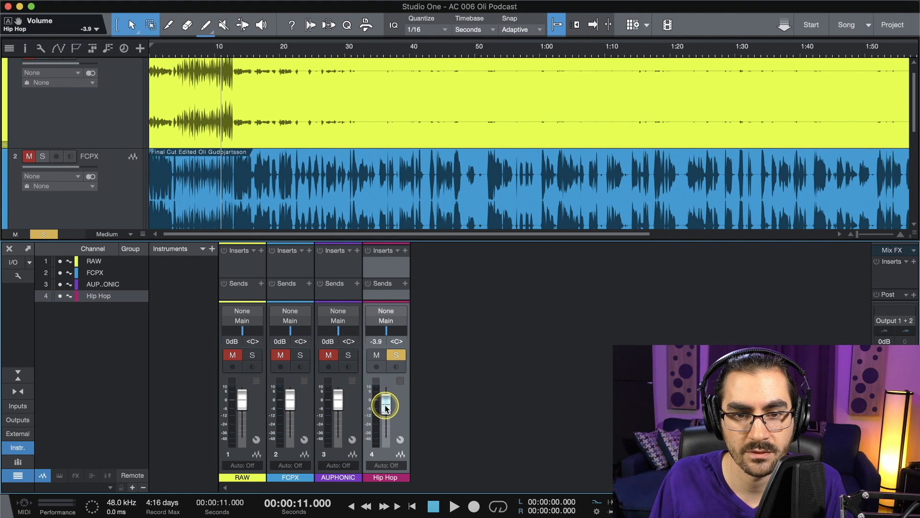
click(370, 343)
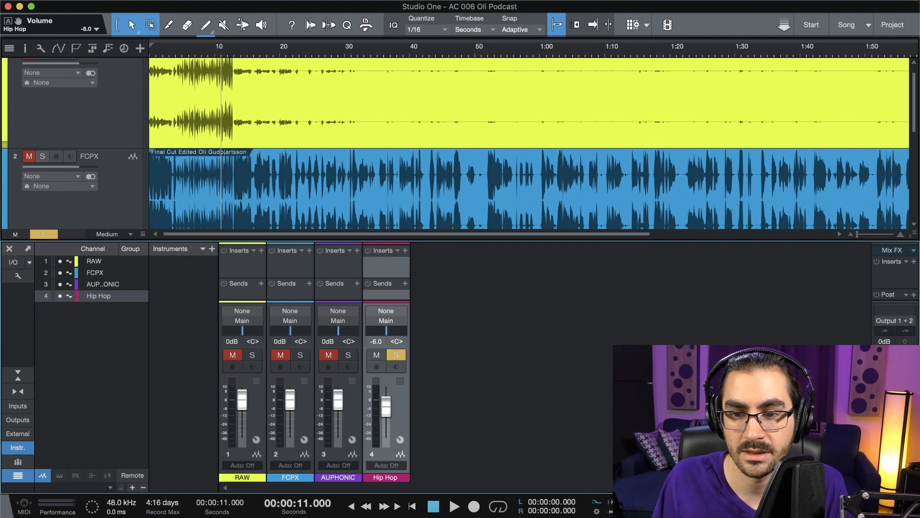
key(F3)
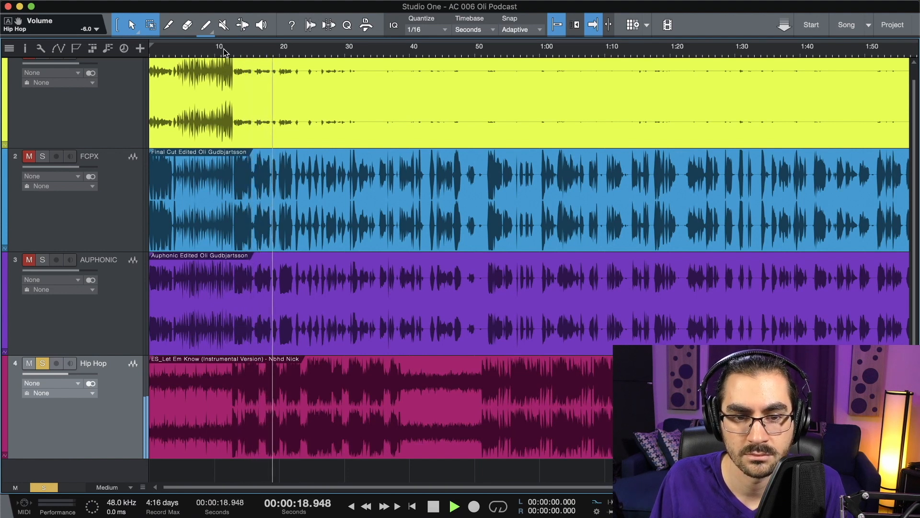
click(267, 356)
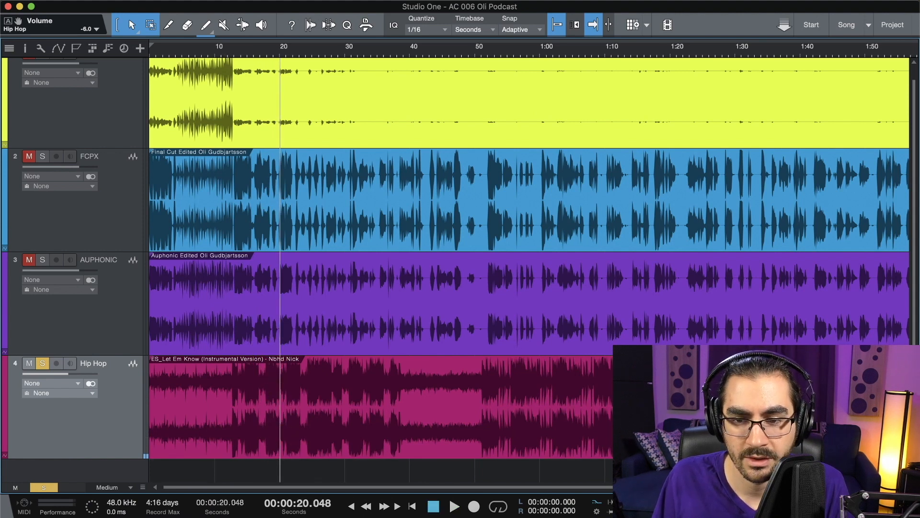
Step: Split the Hip Hop clip at about 20 seconds and delete the part after the cut
drag(862, 487, 881, 487)
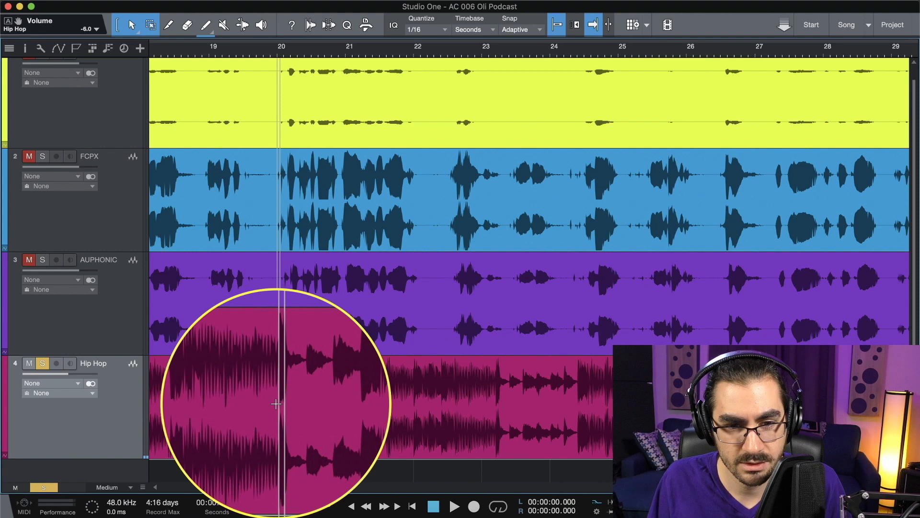
key(3)
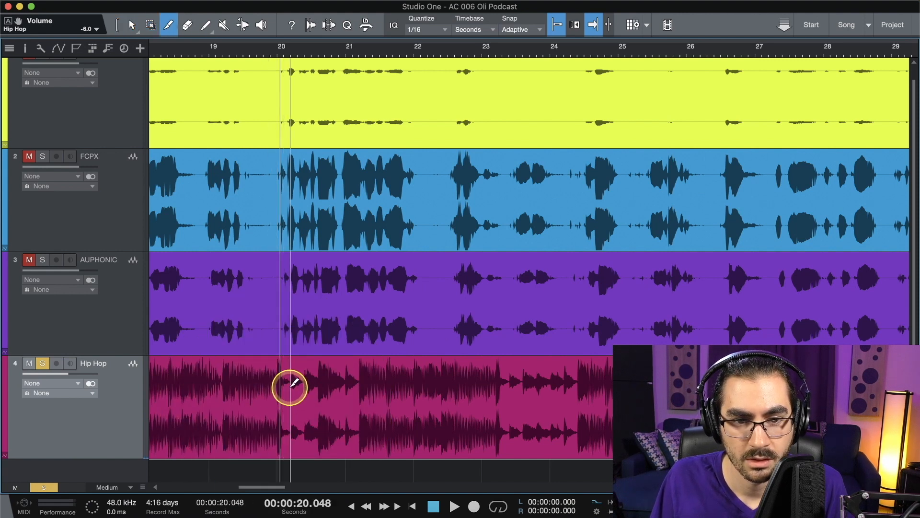
click(289, 386)
key(1)
key(Delete)
scroll(326, 402, left, 10)
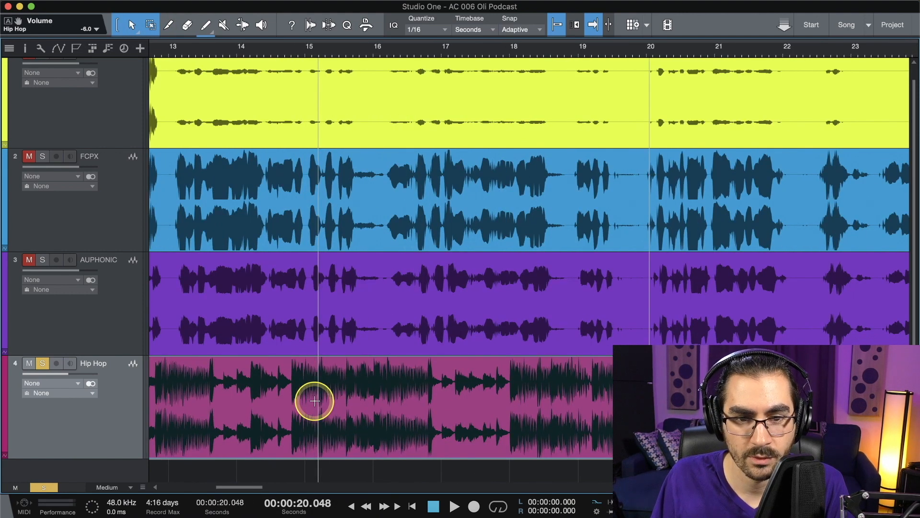
Step: Split the Hip Hop clip at about 17 seconds and delete the part before the cut
key(3)
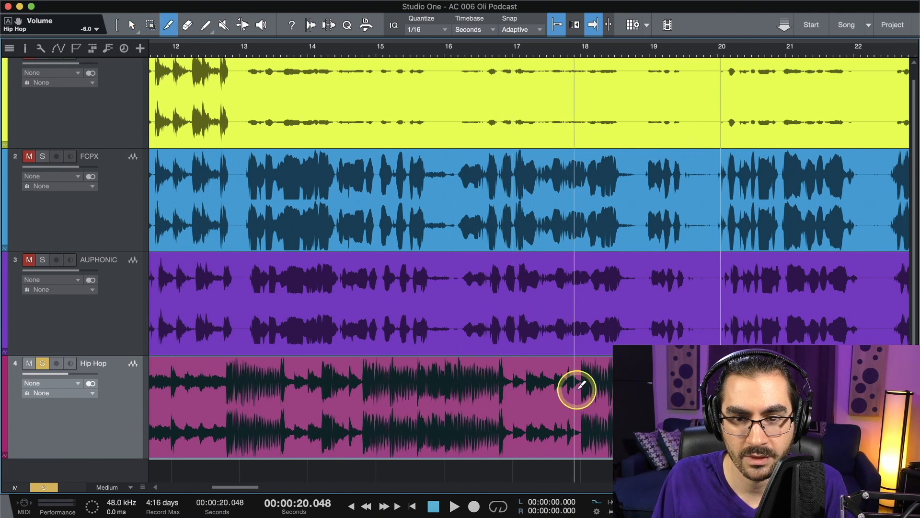
click(512, 386)
key(1)
click(452, 397)
click(445, 429)
key(Delete)
Step: Move the remaining Hip Hop clip to start at about 14.7 seconds and play it with snapping turned off
drag(570, 436, 413, 431)
click(353, 53)
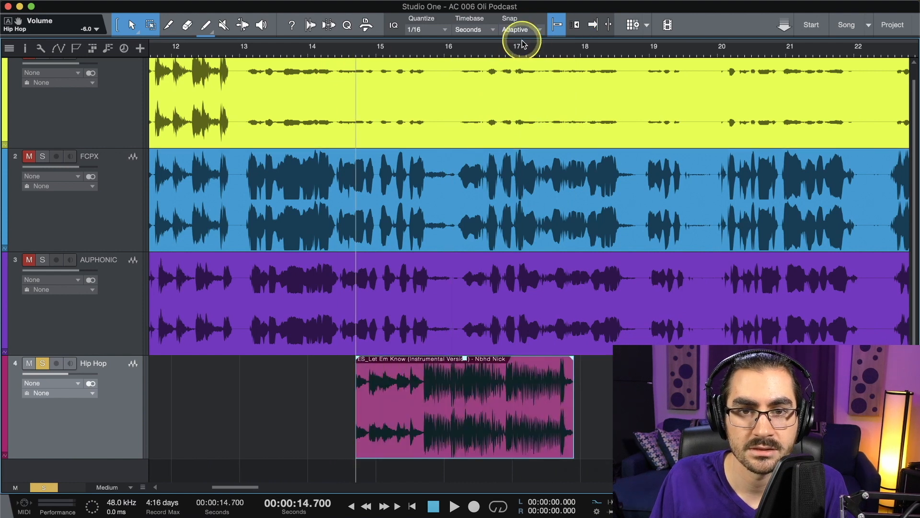
click(554, 30)
key(space)
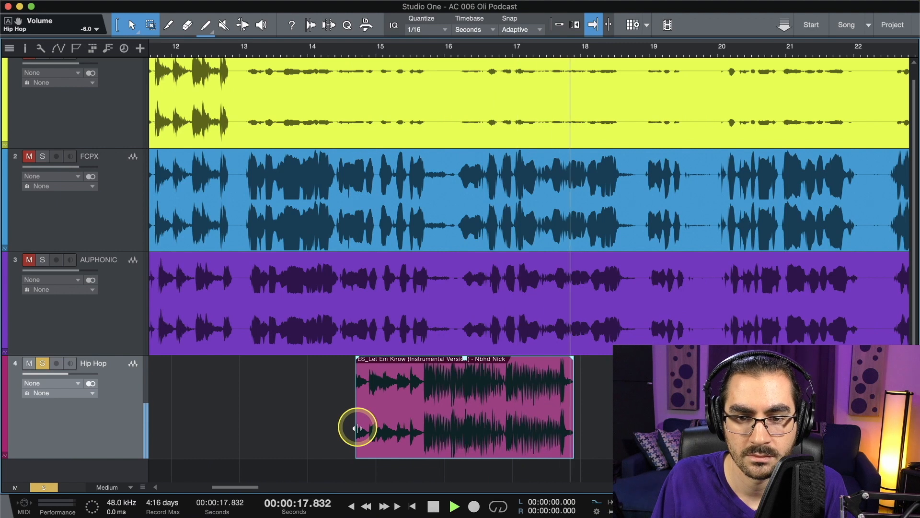
key(space)
Step: Extend the end of the Hip Hop clip past 20 seconds and play it back
drag(575, 415, 597, 415)
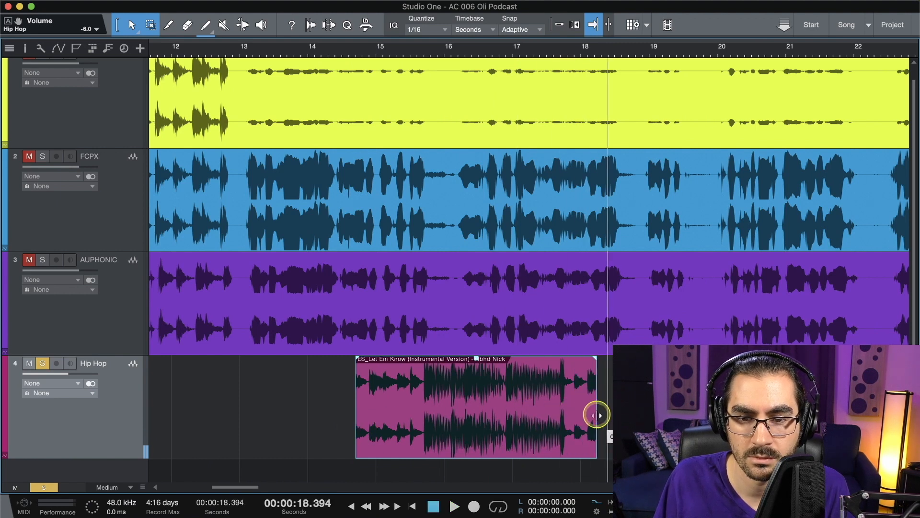
click(303, 49)
key(space)
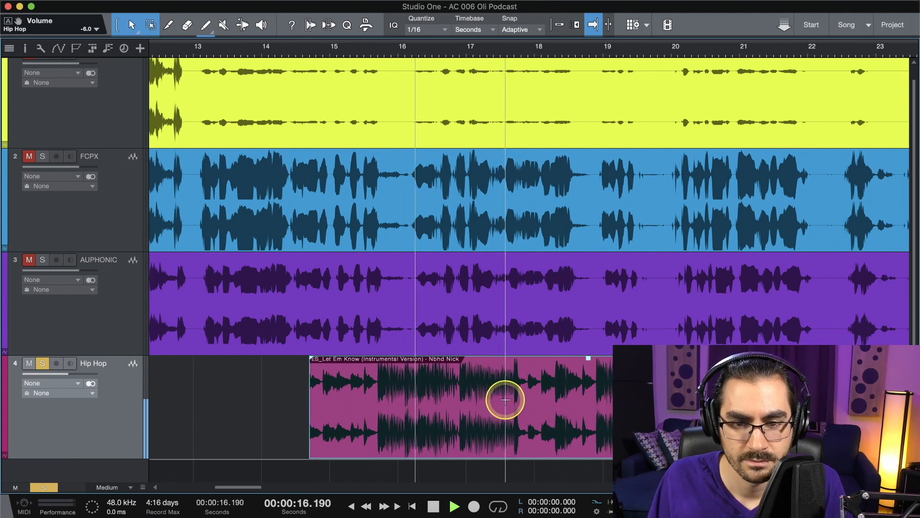
scroll(505, 399, right, 3)
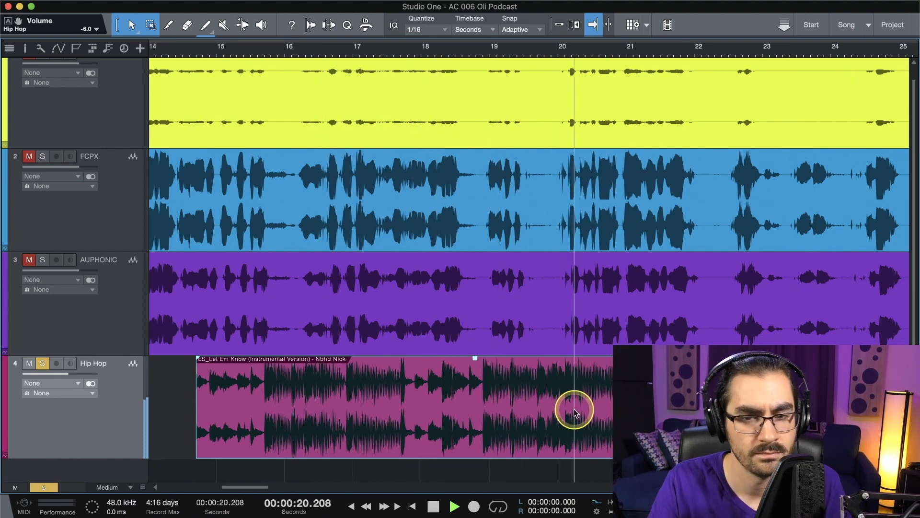
Step: Fade in the start of the Hip Hop clip over about 0.8 second and listen to the clip
key(space)
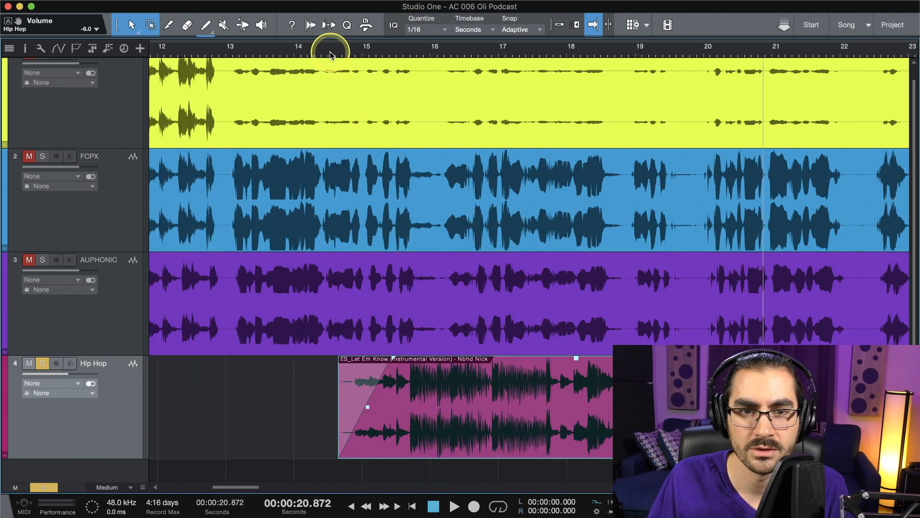
key(space)
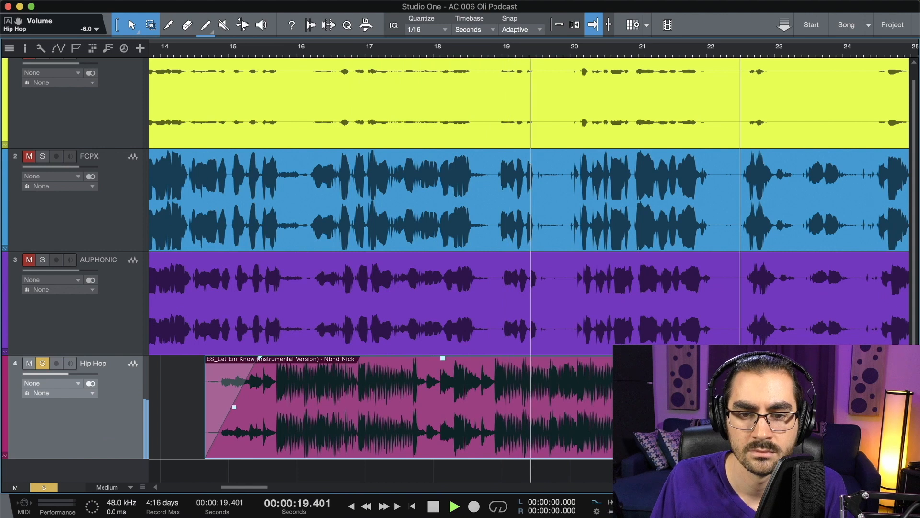
key(space)
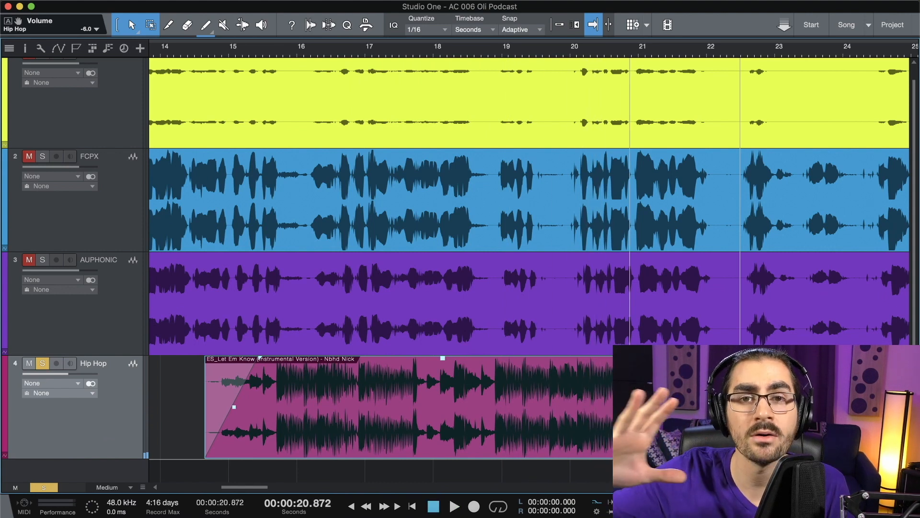
Step: Adjust the fade-out on the Hip Hop clip to begin at about 20.1 seconds and listen to the ending
drag(622, 357, 553, 358)
click(491, 56)
key(space)
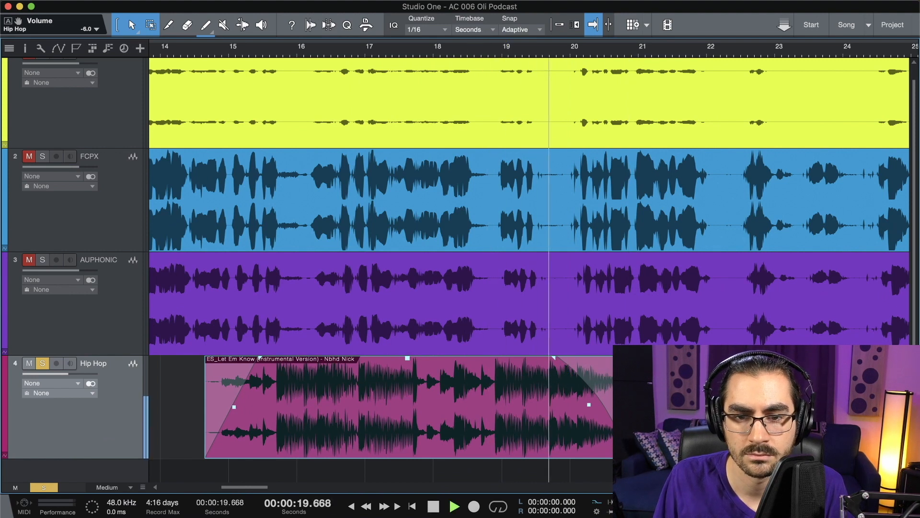
key(space)
drag(552, 357, 583, 358)
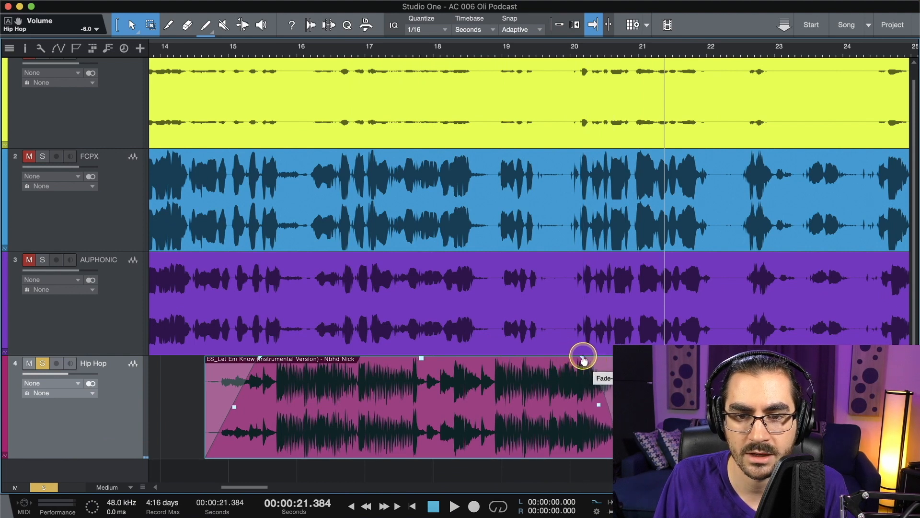
click(530, 48)
key(space)
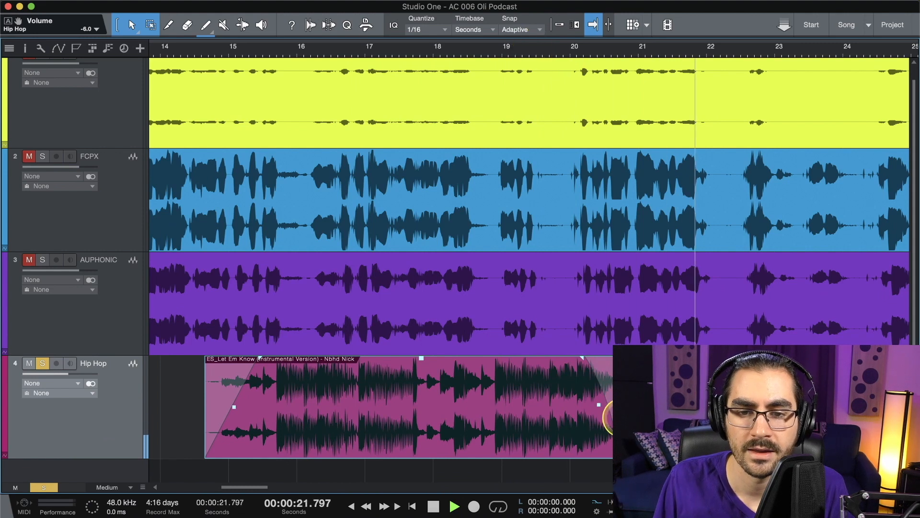
key(space)
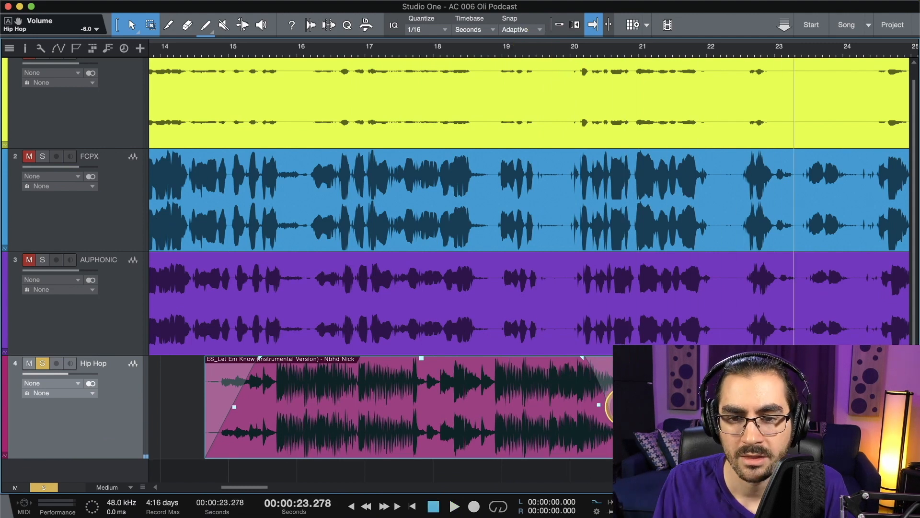
Step: Play the Hip Hop clip's ending from about 19 seconds to check the fade-out
click(506, 50)
key(space)
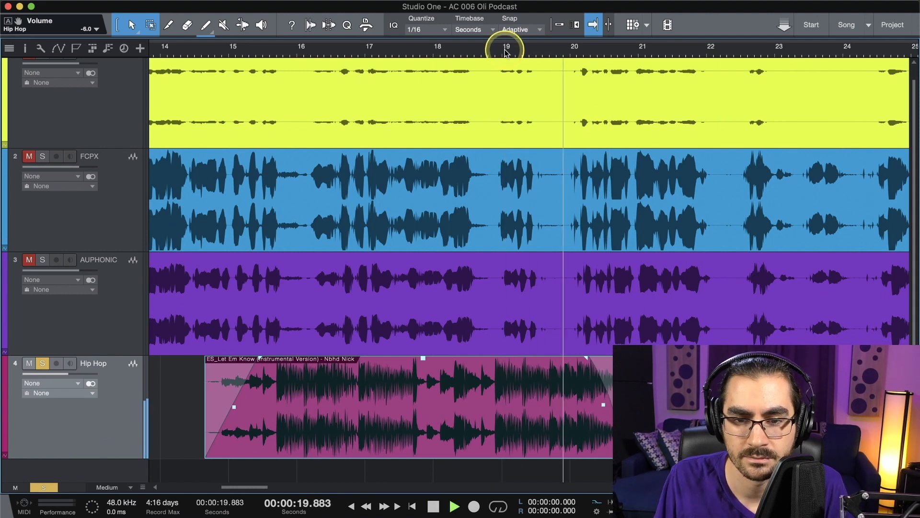
key(space)
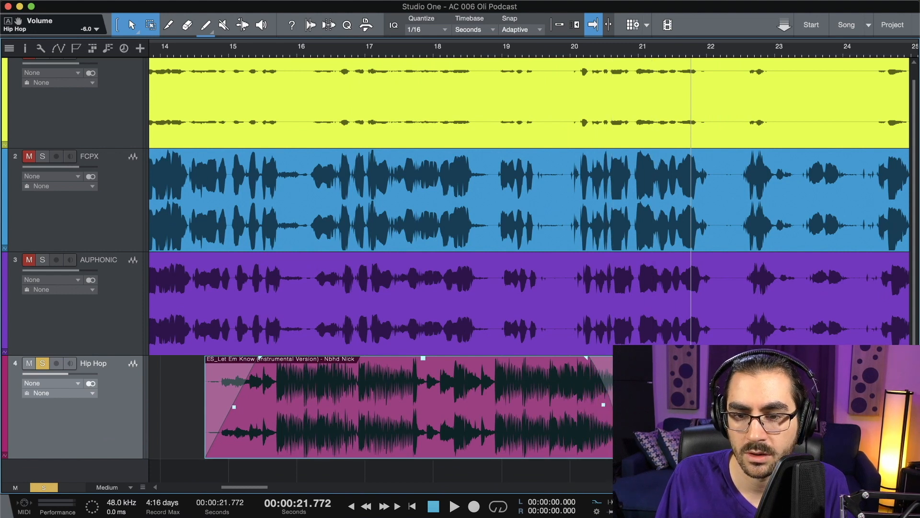
Step: Find PreSonus Room Reverb among the effects and add it as a send on the Hip Hop channel
key(F5)
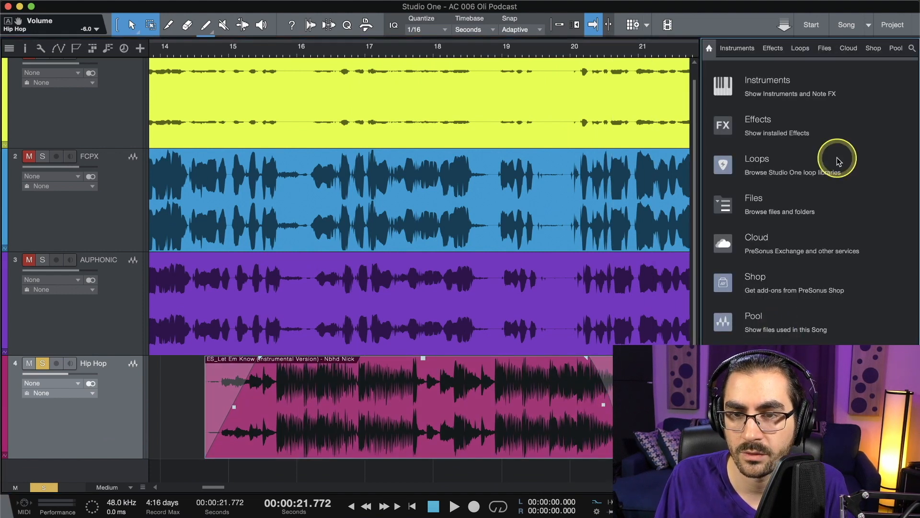
click(772, 48)
scroll(766, 294, down, 5)
scroll(757, 297, up, 10)
click(721, 170)
scroll(746, 191, up, 5)
click(720, 331)
scroll(776, 307, down, 10)
scroll(781, 315, down, 10)
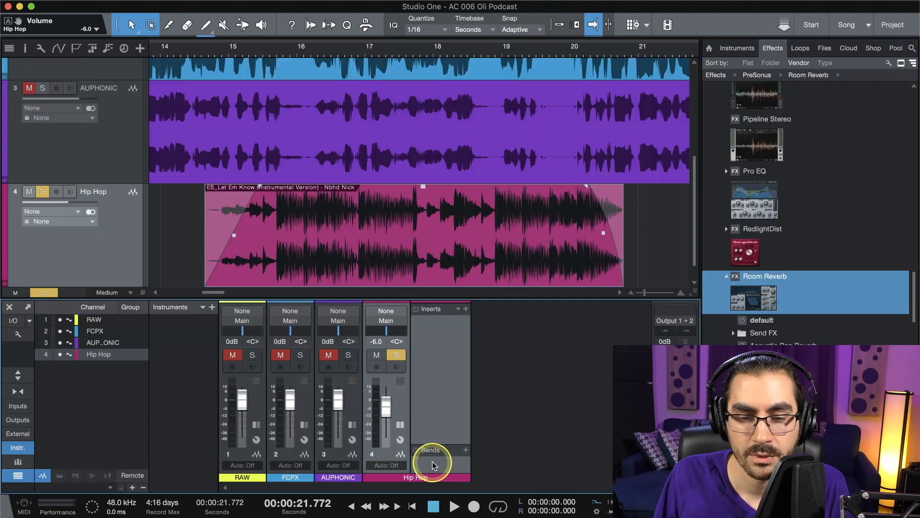
drag(764, 276, 432, 461)
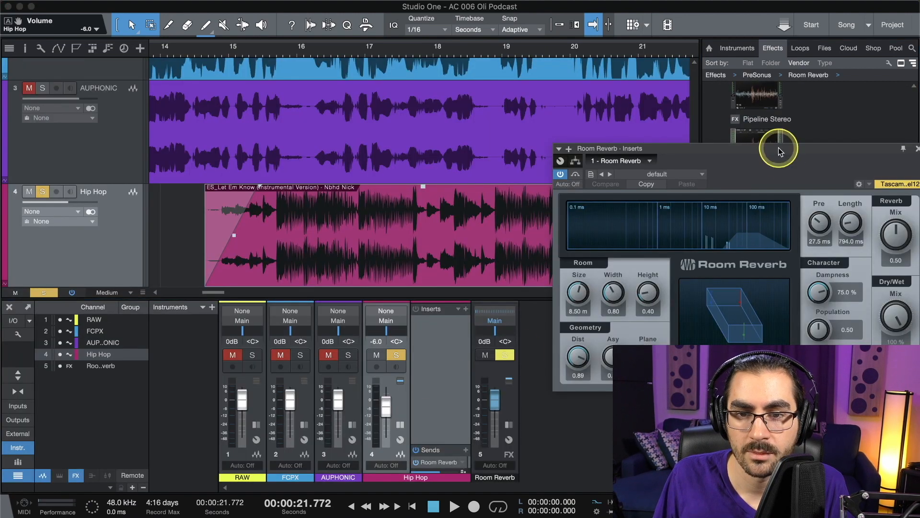
click(465, 341)
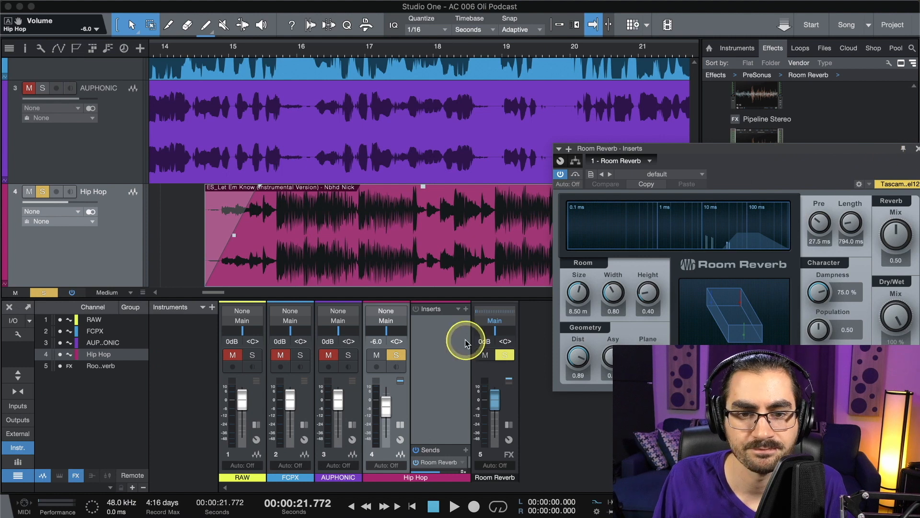
Step: Set the Room Reverb's room size to 14.70 m, width to 0.99 and height to 0.63
scroll(461, 190, down, 2)
scroll(457, 189, right, 6)
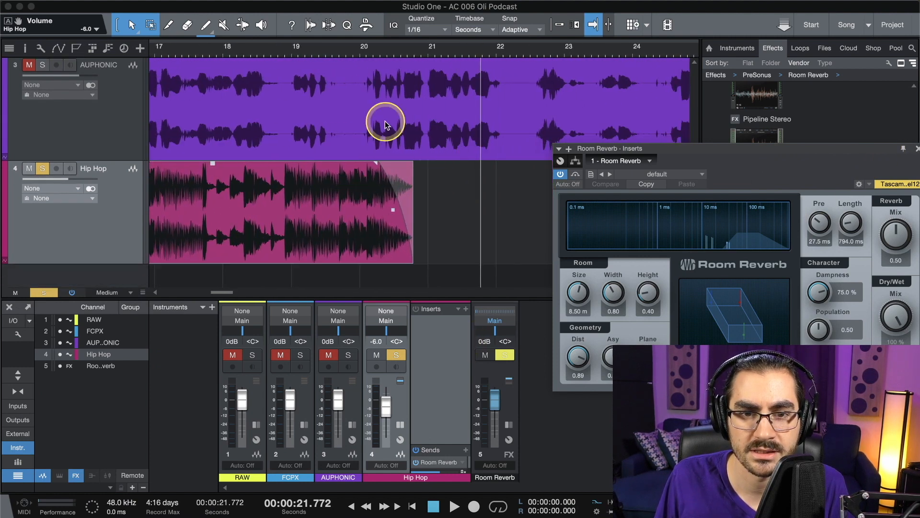
click(373, 51)
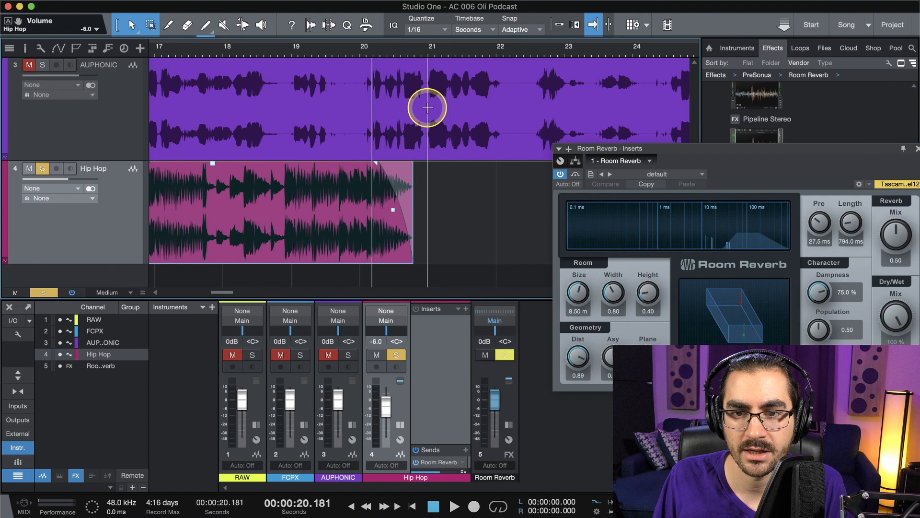
drag(824, 230, 848, 218)
drag(576, 294, 579, 280)
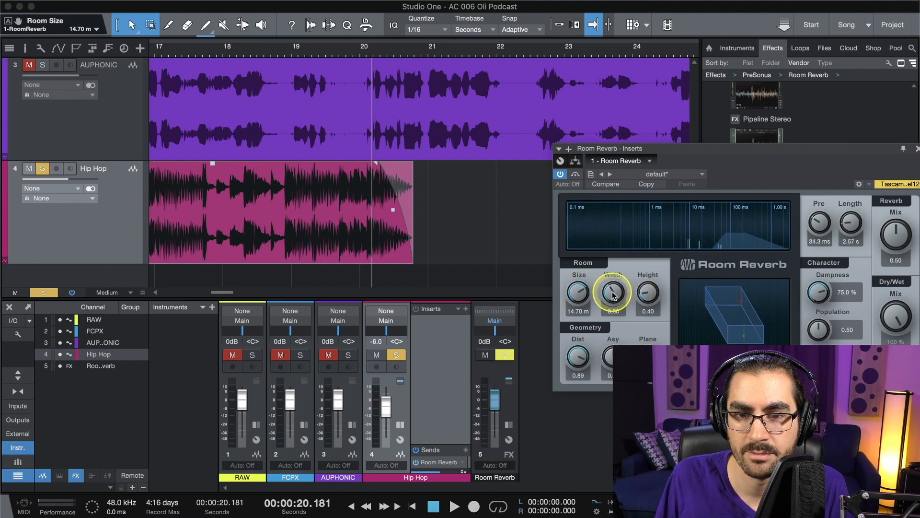
drag(646, 289, 648, 282)
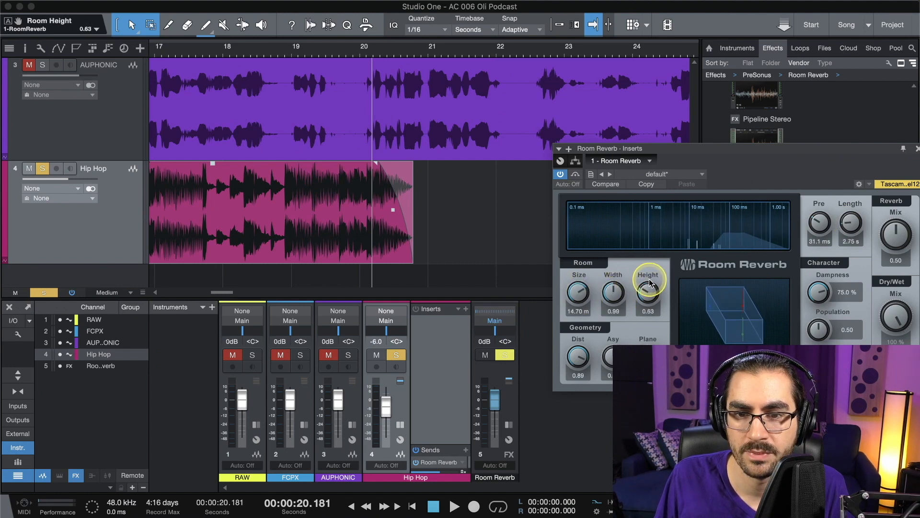
Step: Listen to the Hip Hop clip's fade-out with the reverb and close the Room Reverb window
click(375, 67)
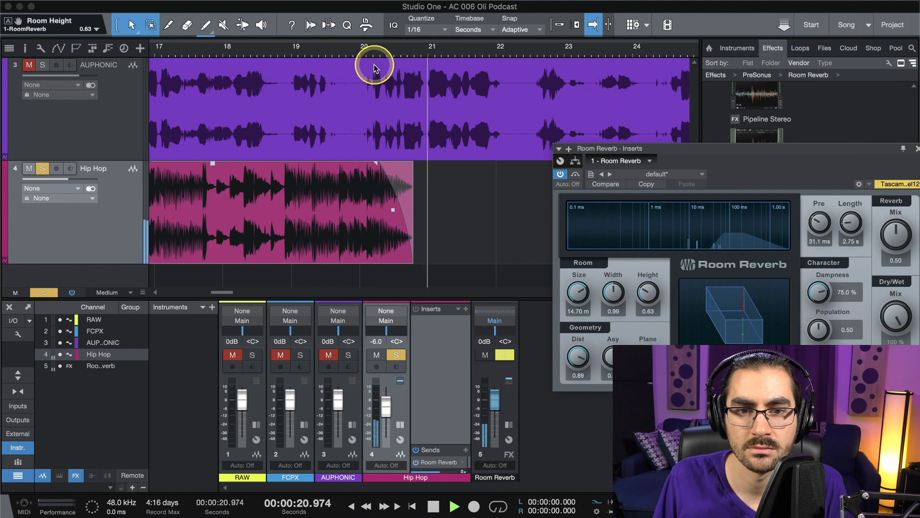
key(space)
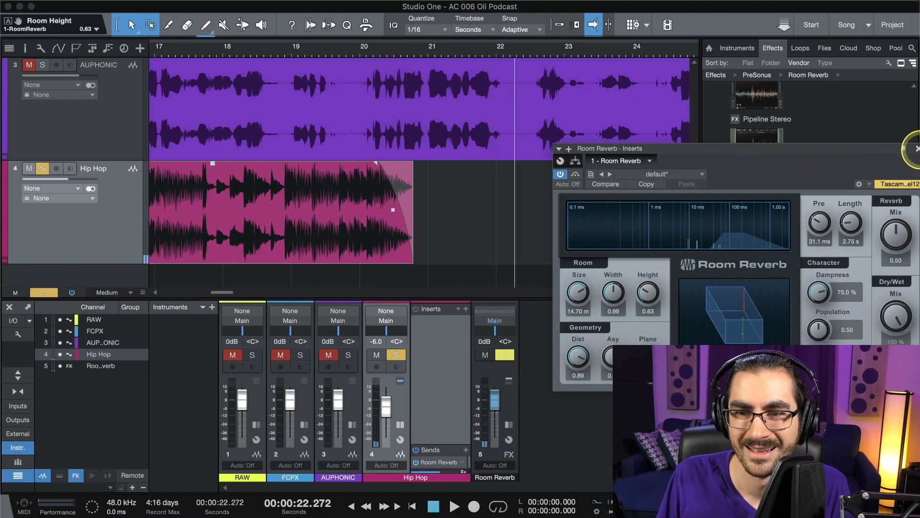
click(916, 148)
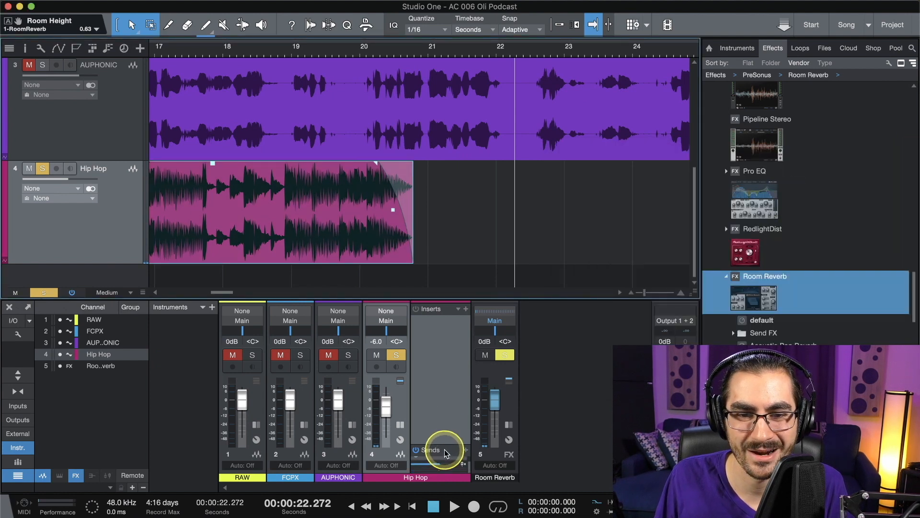
Step: Enlarge the Hip Hop channel's sends area, set the Room Reverb send level to -1.0 and listen to the clip's ending
drag(445, 443, 452, 356)
drag(442, 389, 445, 382)
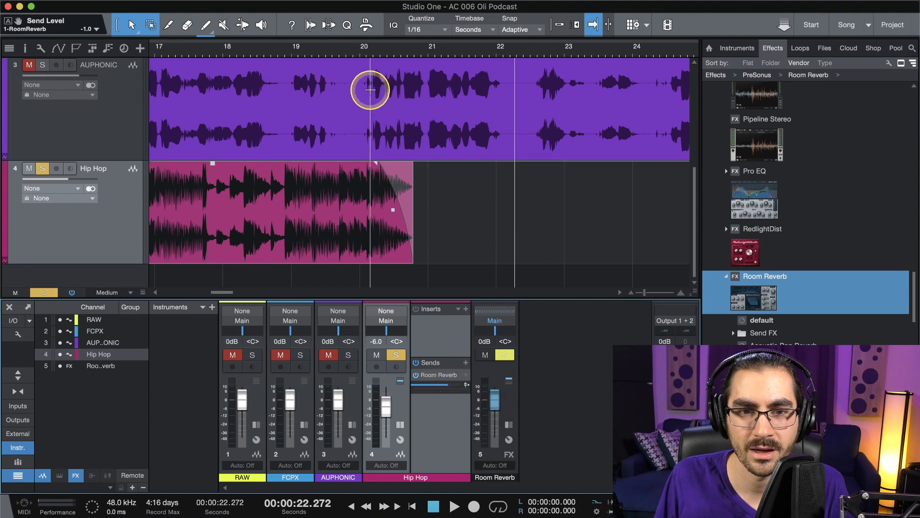
click(288, 46)
key(space)
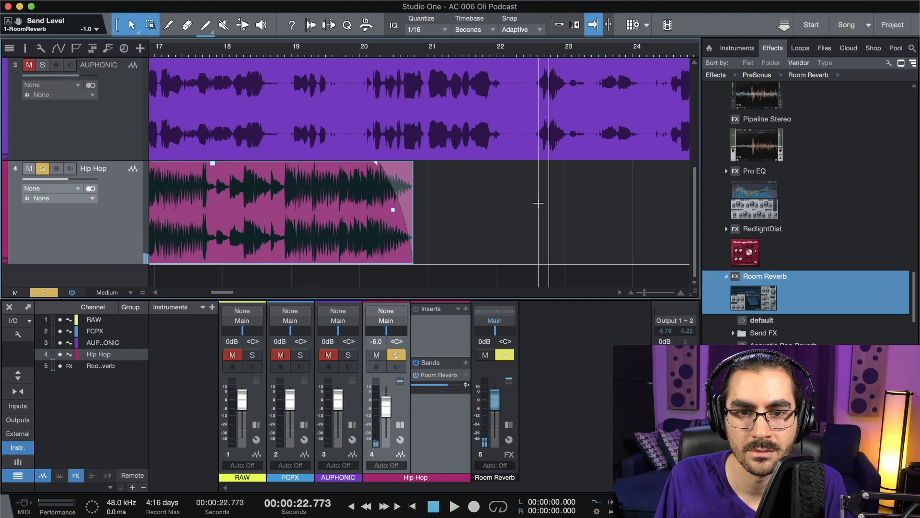
click(350, 50)
key(space)
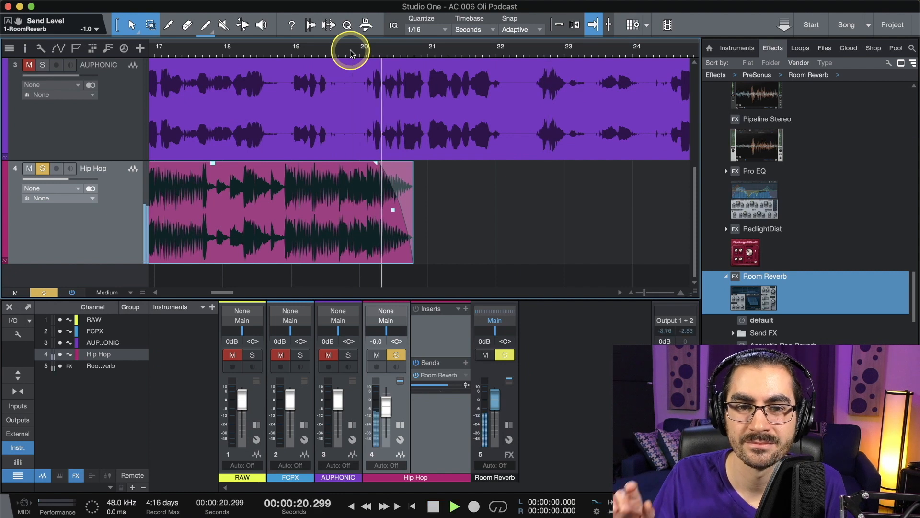
key(space)
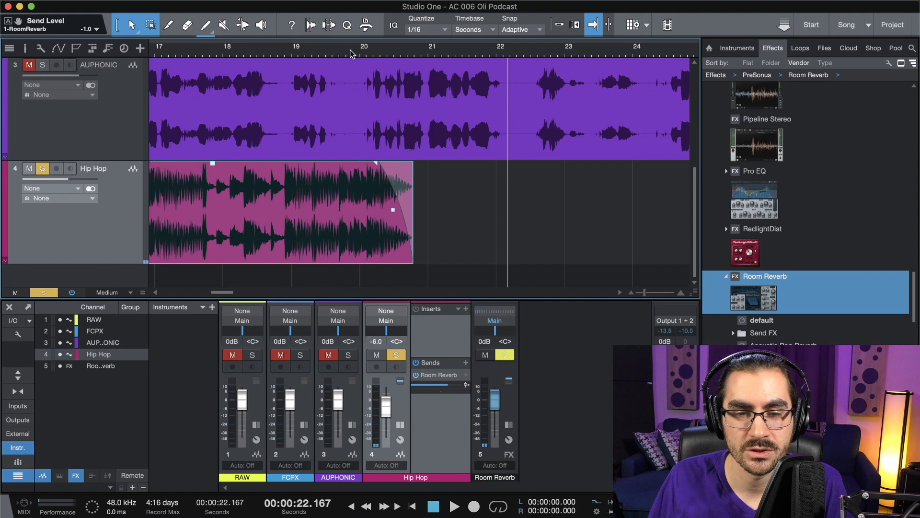
Step: Play the Hip Hop clip from its start at about 14.7 seconds to hear the reverb on the whole clip
scroll(493, 203, left, 5)
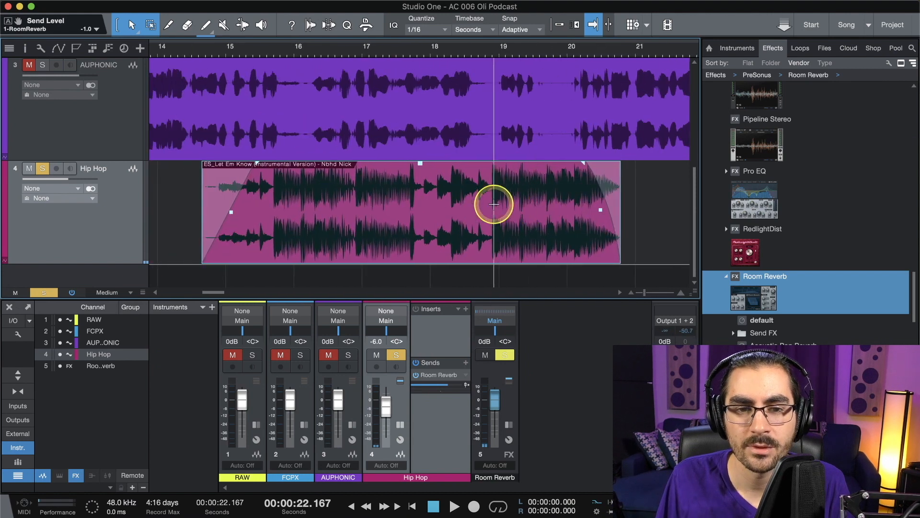
click(214, 51)
key(space)
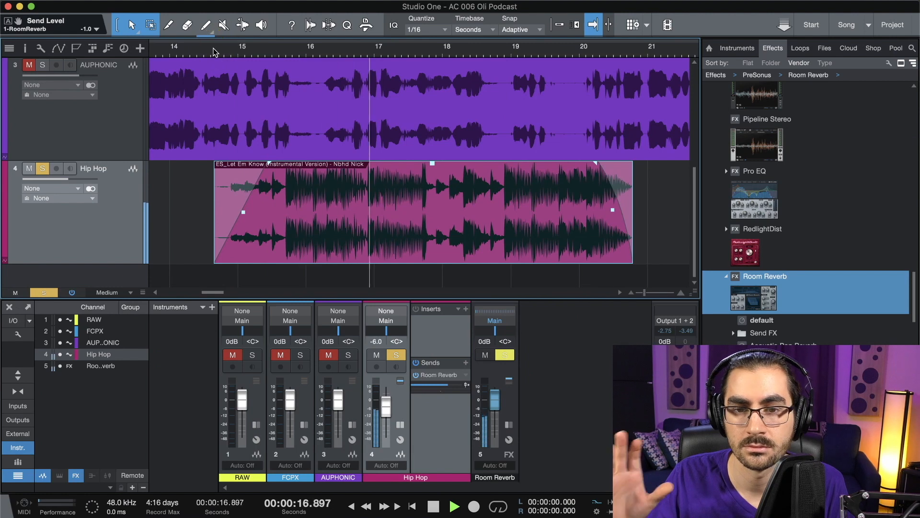
key(space)
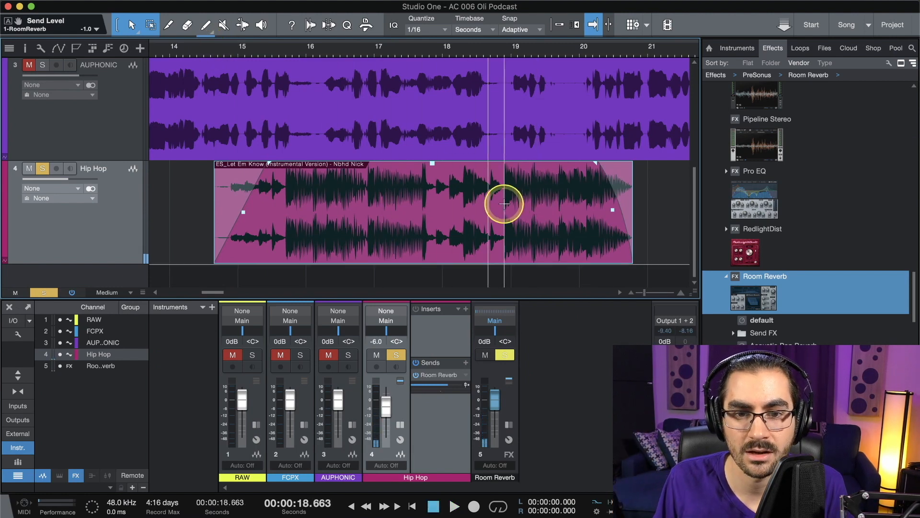
Step: Show track automation and display the Room Reverb send level envelope on the Hip Hop track, zoomed in on the clip's ending
scroll(505, 200, right, 3)
click(522, 45)
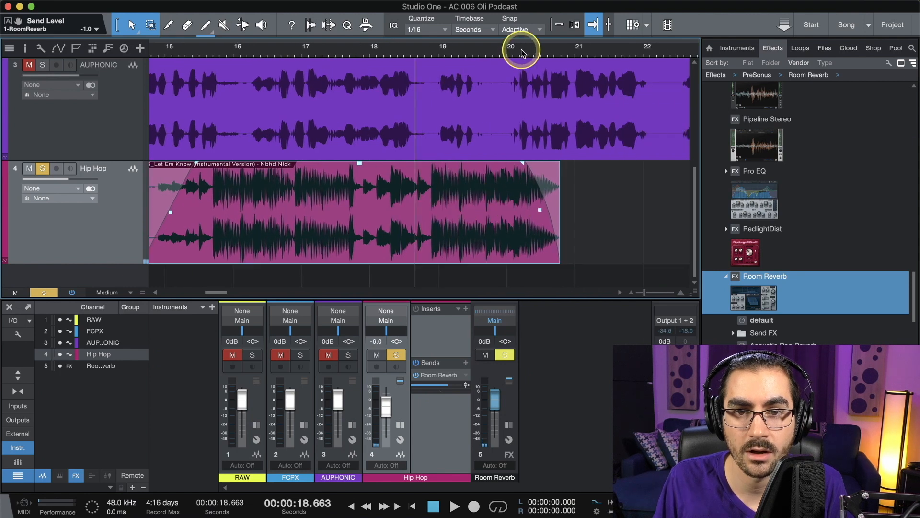
click(647, 293)
scroll(562, 238, right, 3)
key(a)
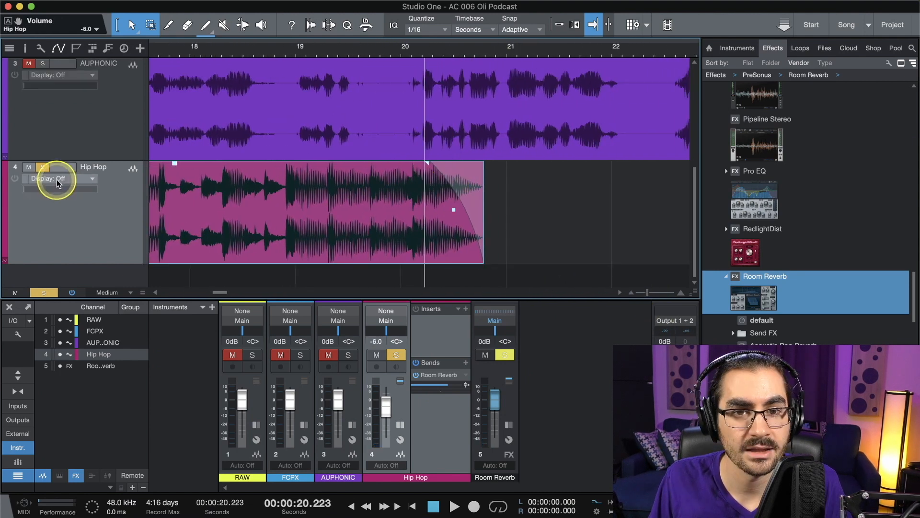
click(449, 388)
drag(20, 21, 71, 182)
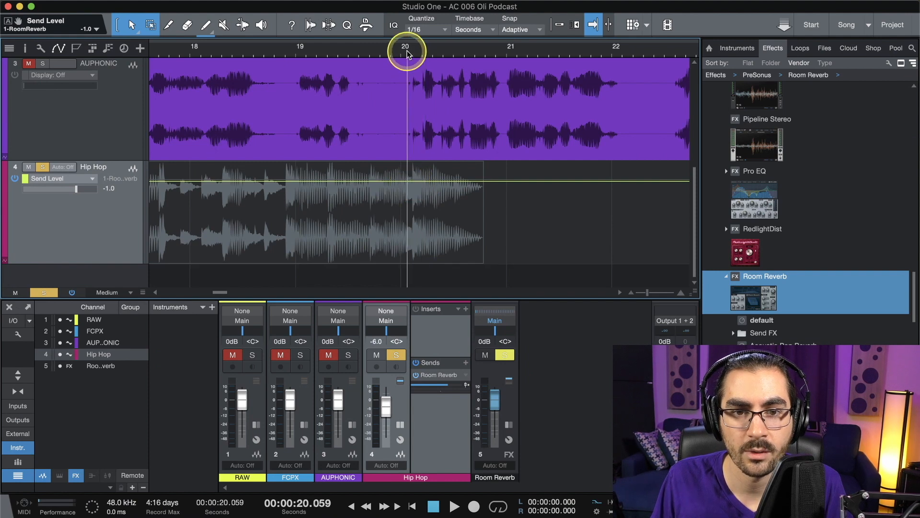
Step: Automate the Hip Hop reverb send to stay at its lowest level until about 20.1 seconds and jump to -1.0 there
click(413, 181)
drag(402, 182, 400, 307)
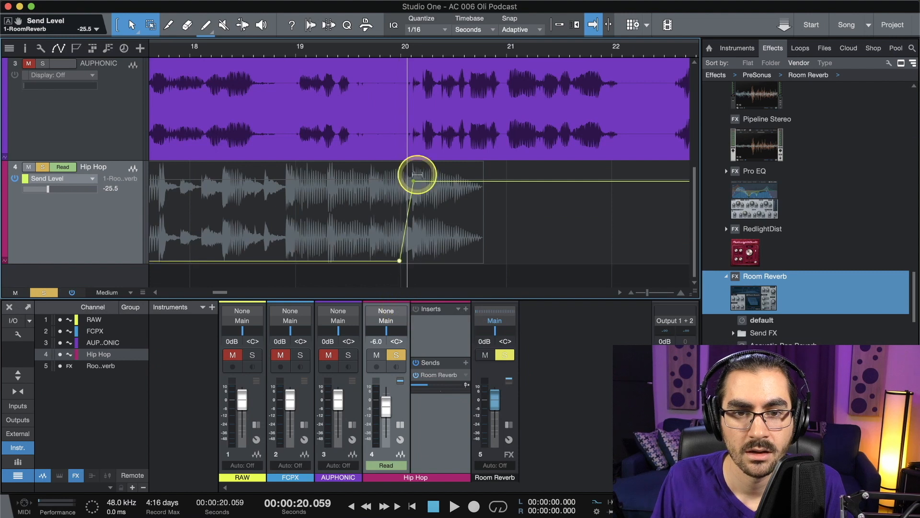
key(space)
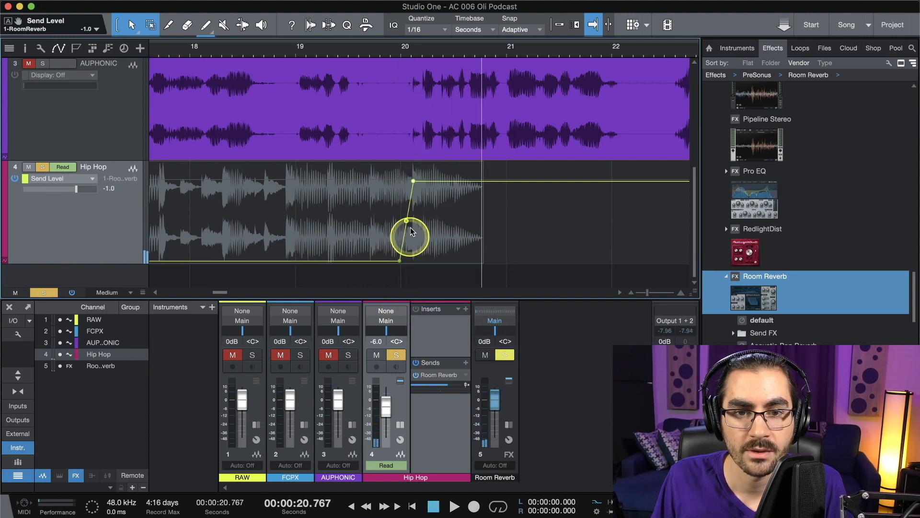
click(411, 49)
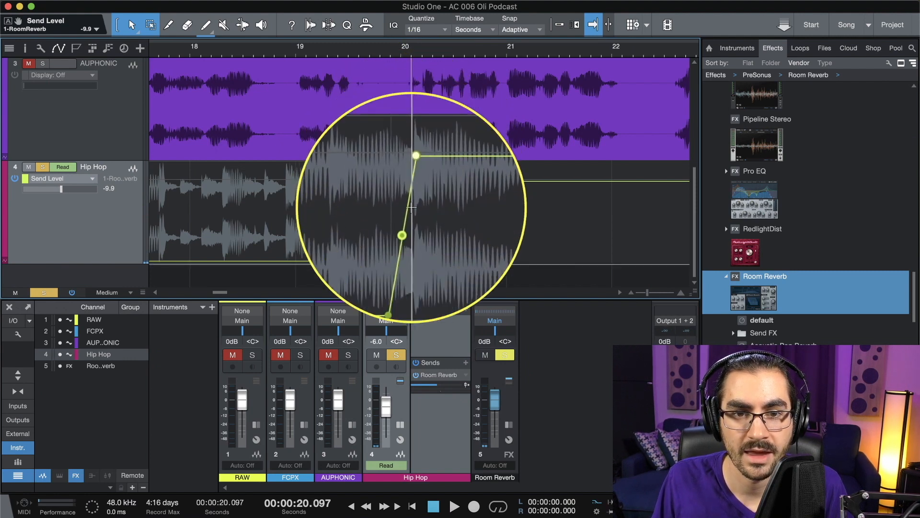
drag(411, 206, 408, 261)
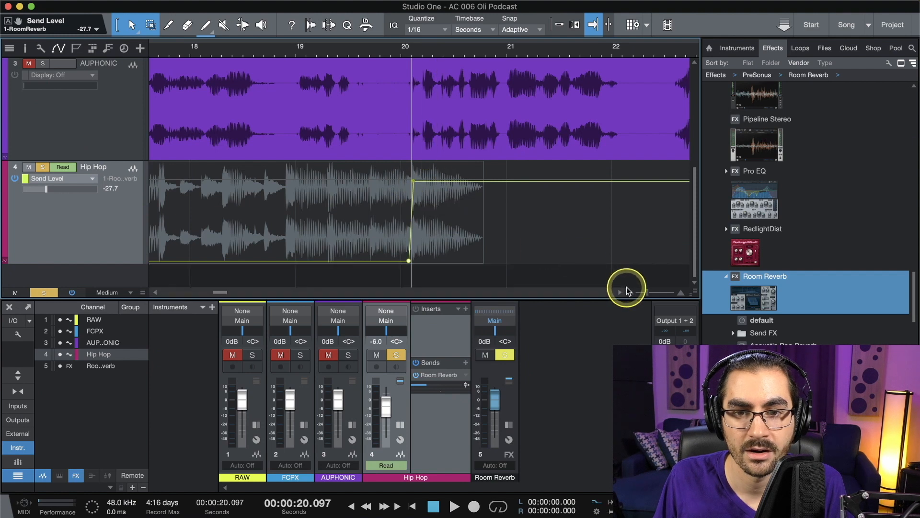
Step: Review the send level automation across the whole Hip Hop clip and return the playhead to the clip's start
click(644, 293)
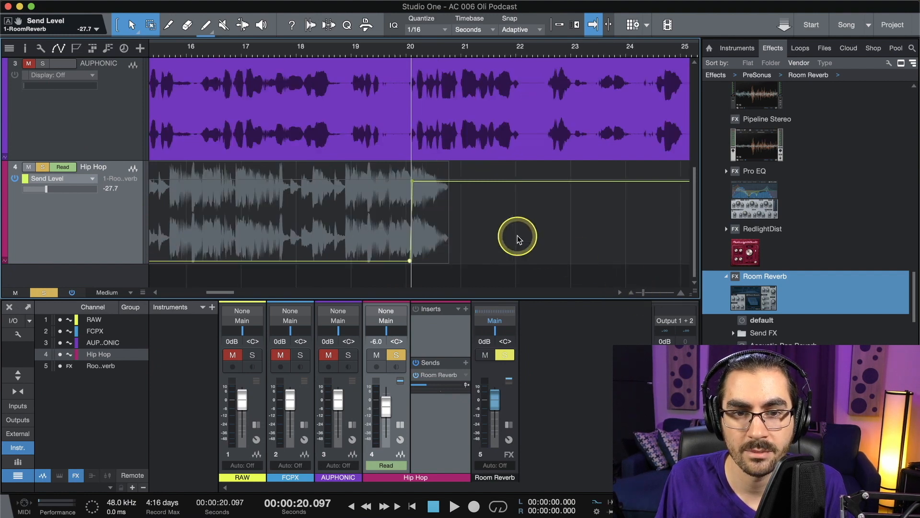
scroll(418, 213, left, 6)
scroll(419, 212, right, 4)
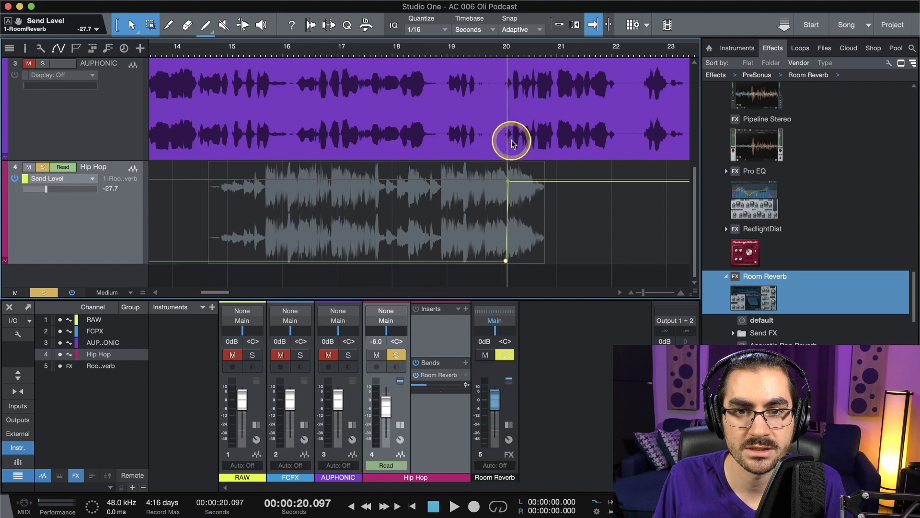
click(514, 45)
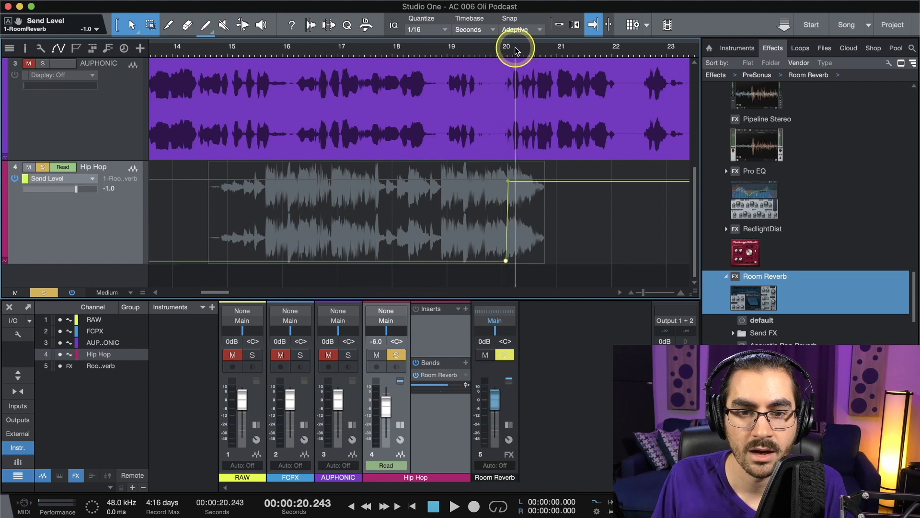
mouse_move(434, 387)
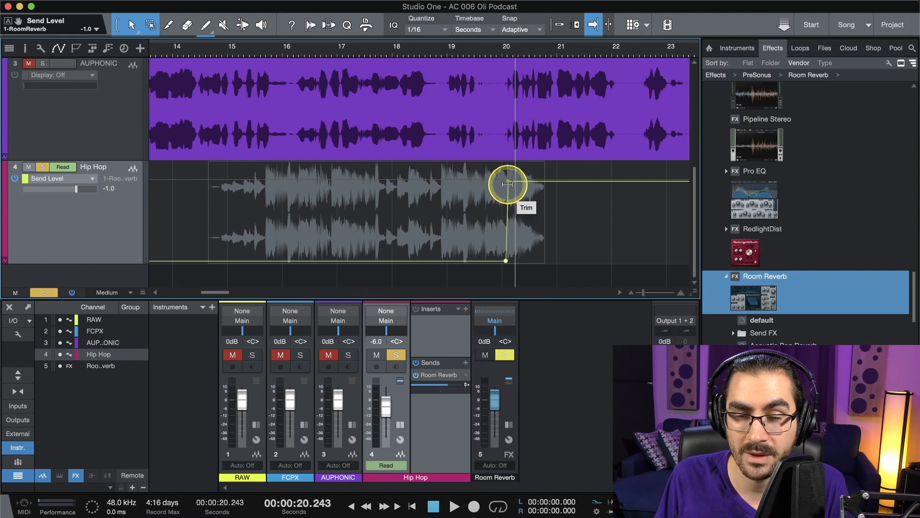
click(215, 54)
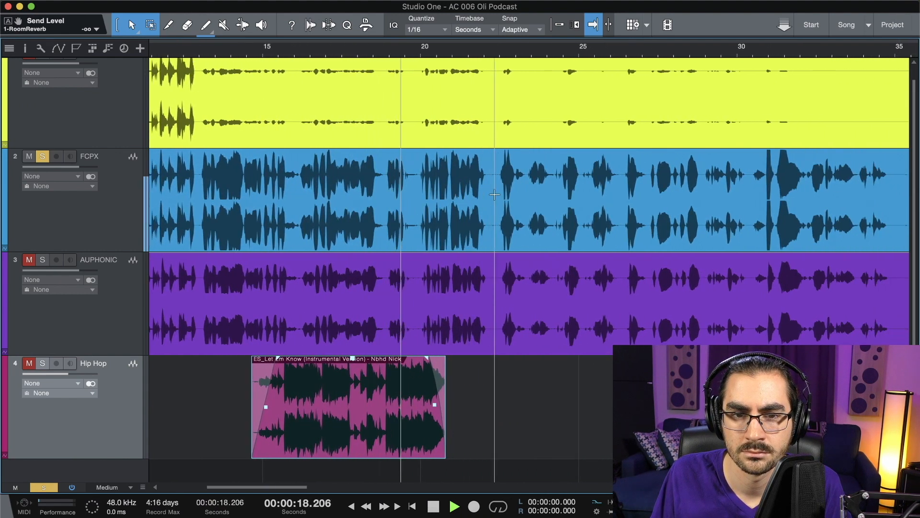
Step: Listen to the soloed FCPX track from about 18 to 26 seconds
click(495, 194)
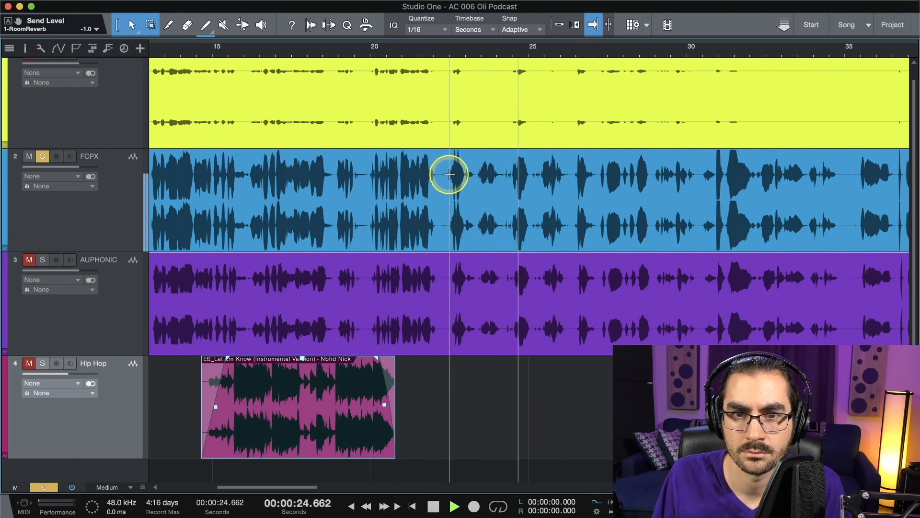
key(space)
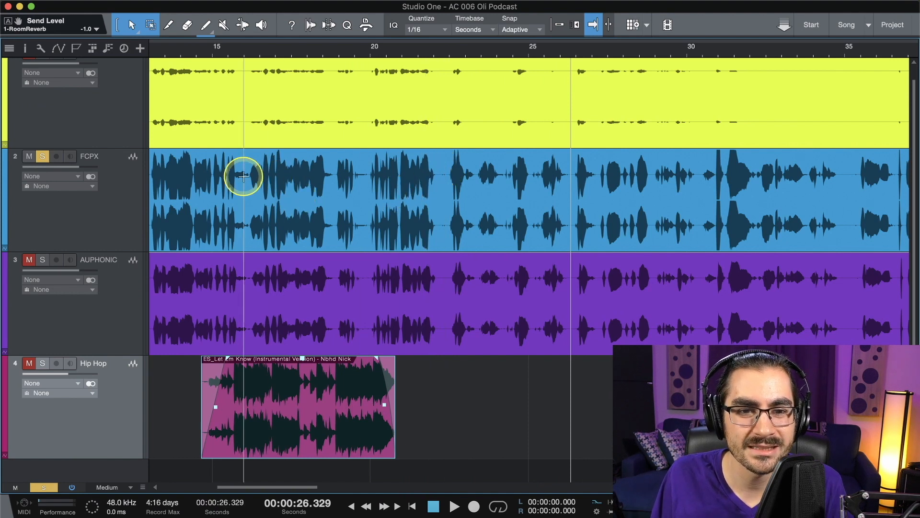
key(3)
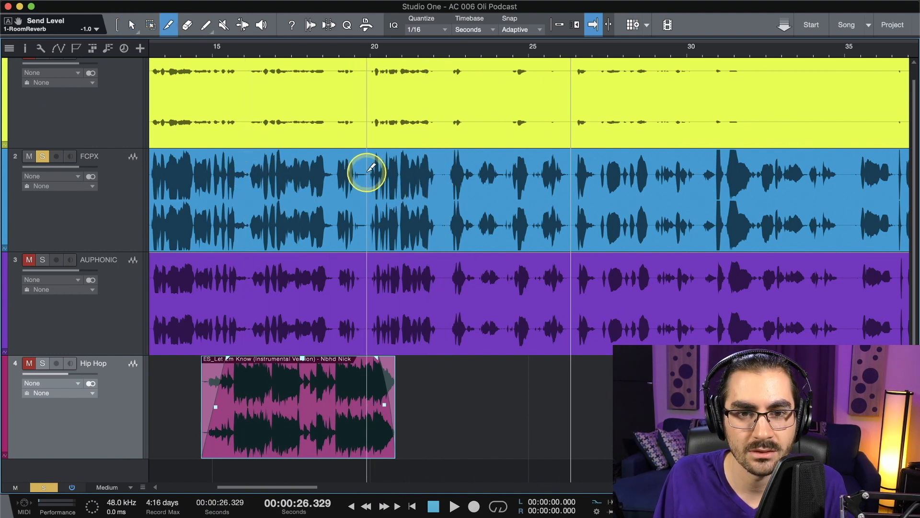
click(251, 51)
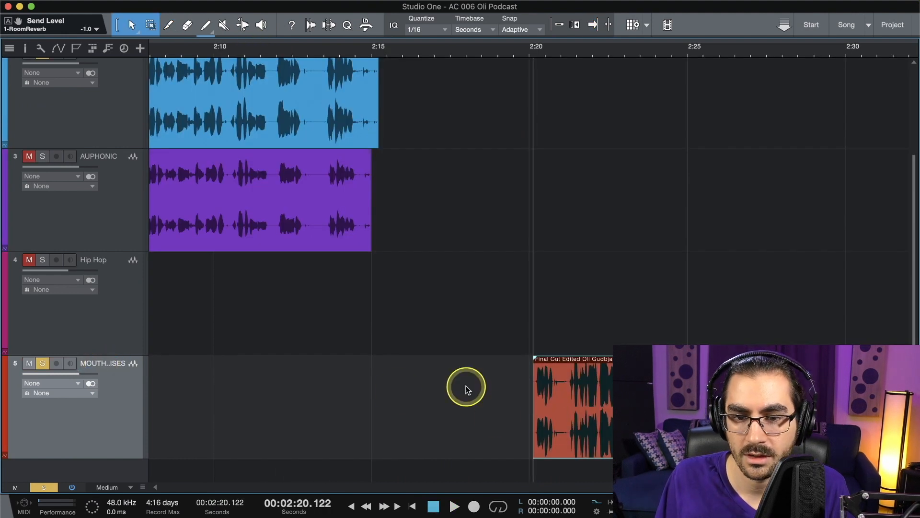
Step: Show the mixer and search for "rx" among the insert effects for the MOUTH NOISES channel
scroll(522, 398, right, 3)
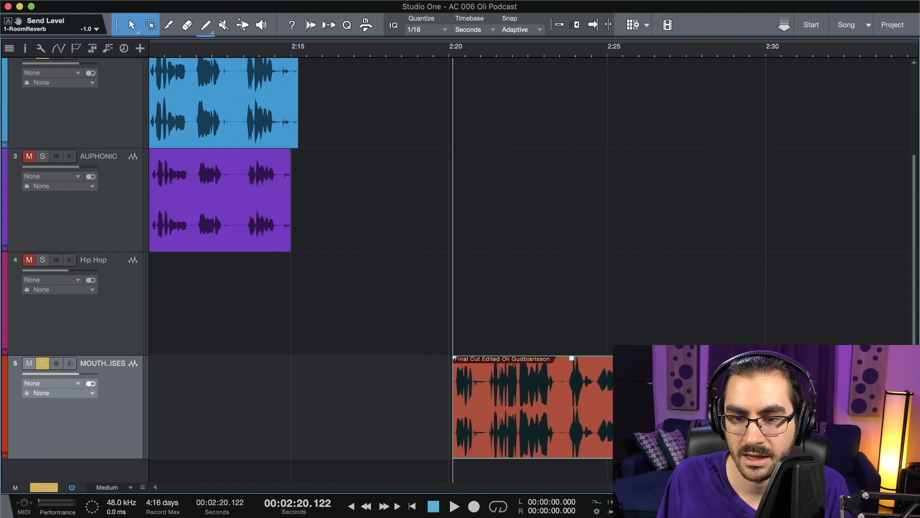
key(F3)
scroll(597, 219, down, 5)
scroll(599, 293, right, 2)
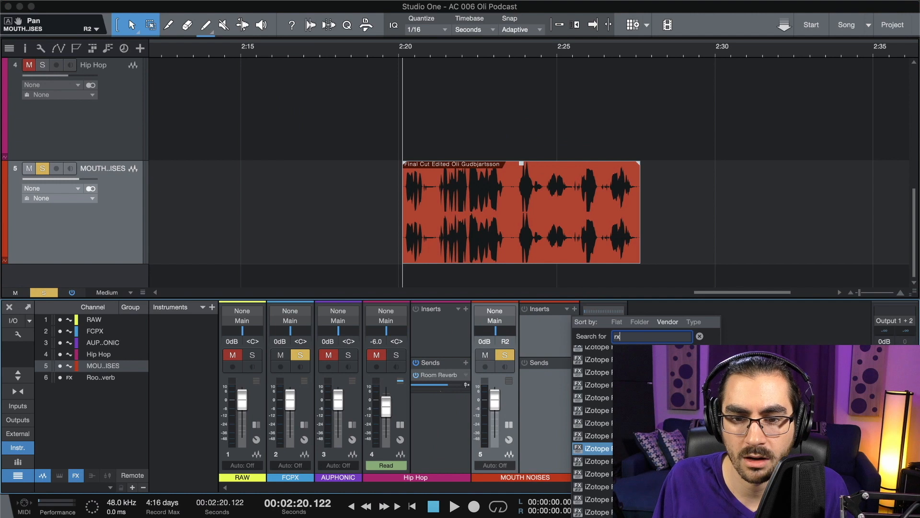
scroll(646, 448, down, 5)
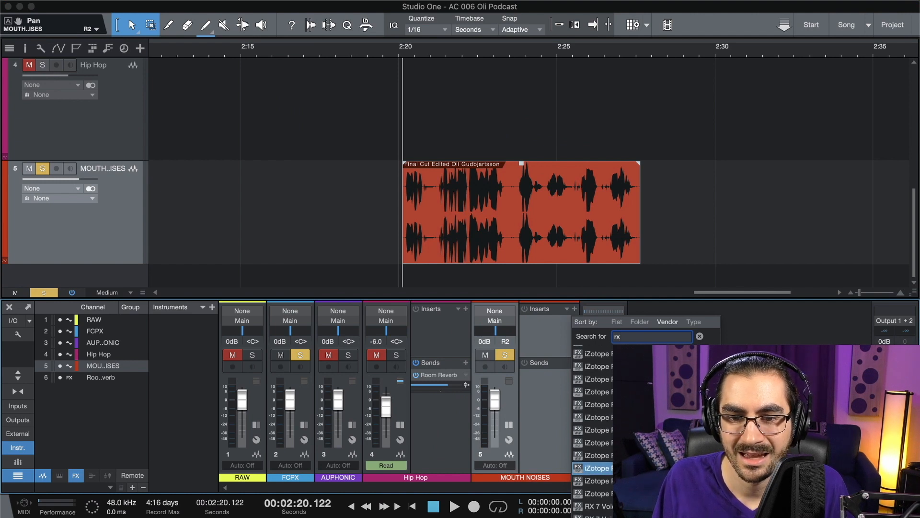
scroll(594, 431, down, 4)
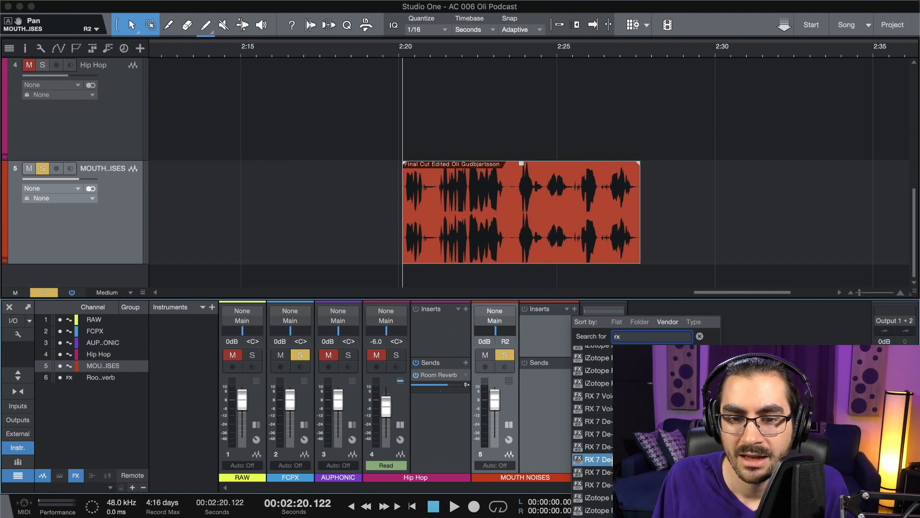